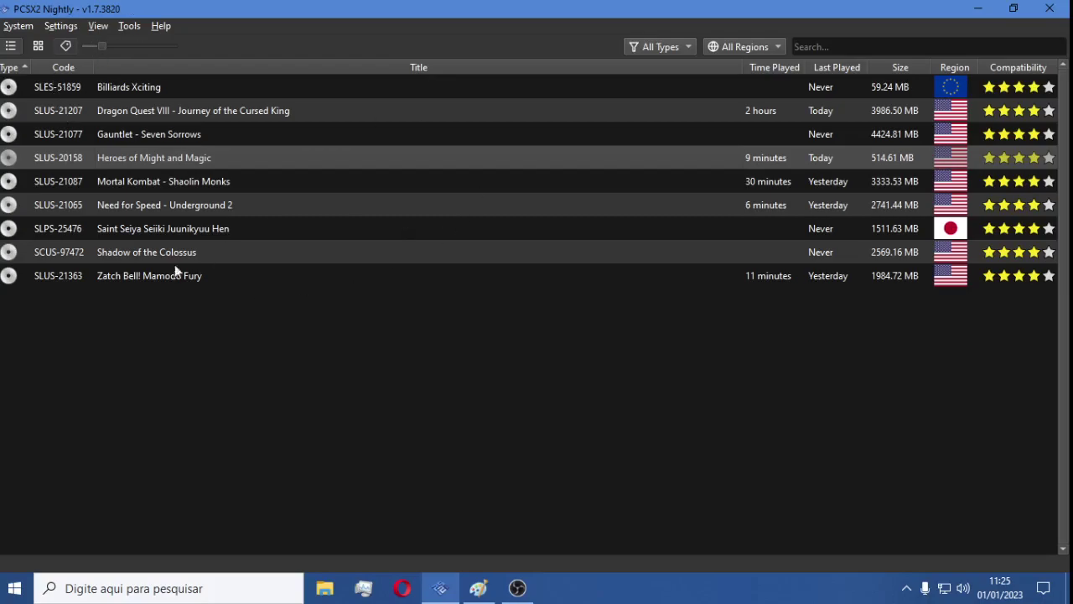
Open the Interface settings and turn off the automatic update check
click(19, 29)
mouse_move(52, 32)
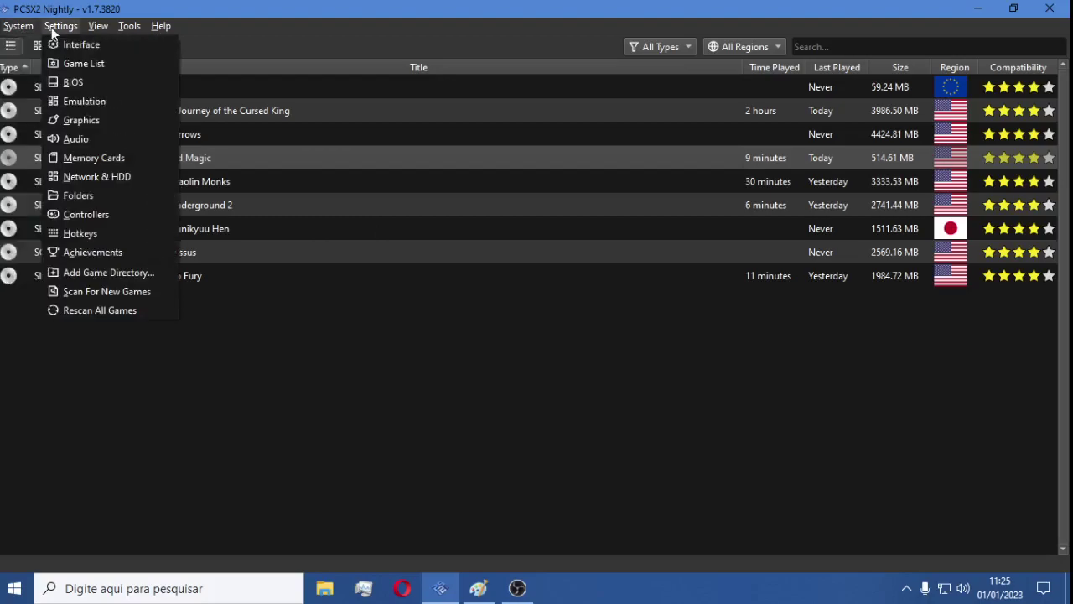
mouse_move(11, 31)
click(84, 46)
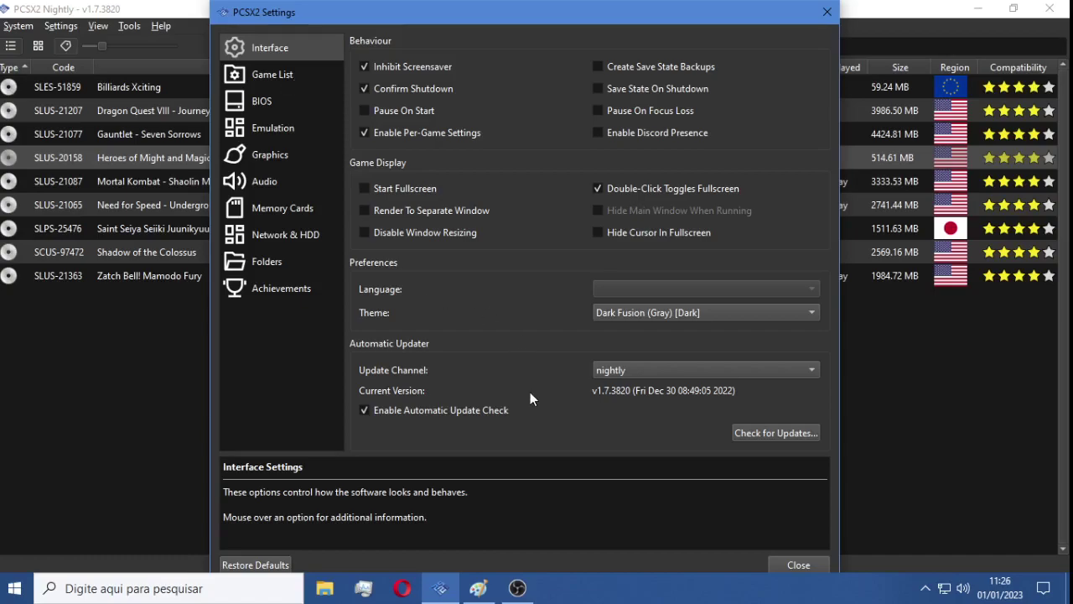
click(406, 410)
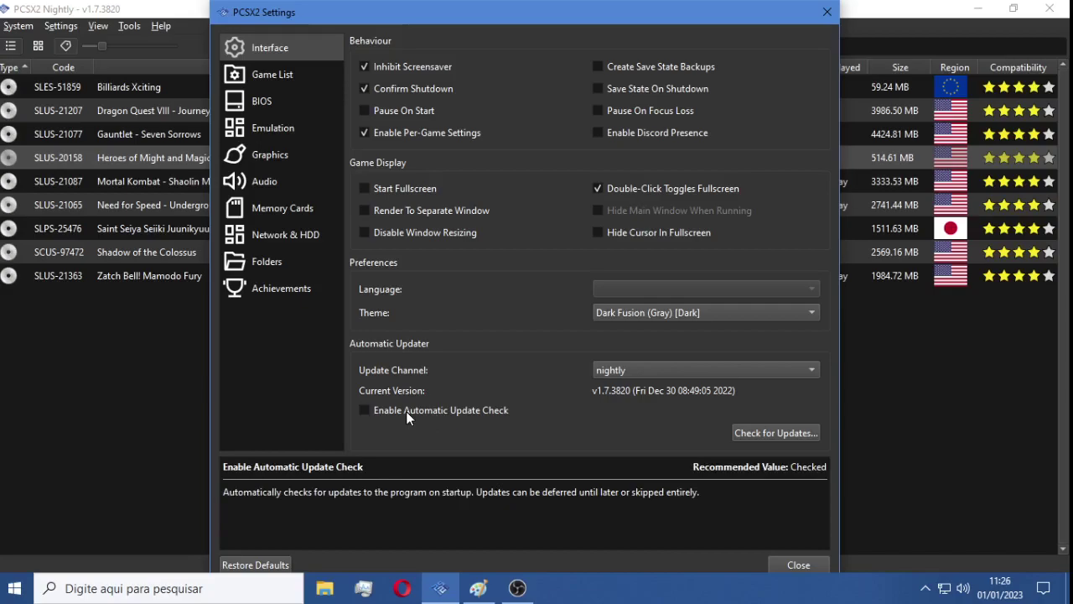
click(638, 376)
click(638, 375)
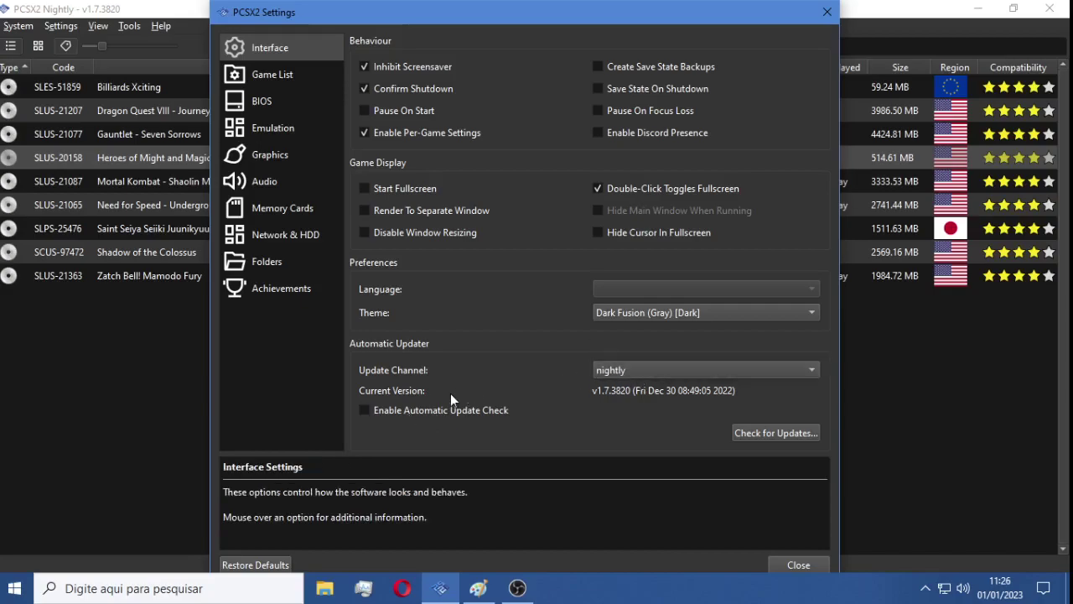
Review the Game List, BIOS and Emulation settings, including the speed control and multi-threaded VU1 options
click(282, 82)
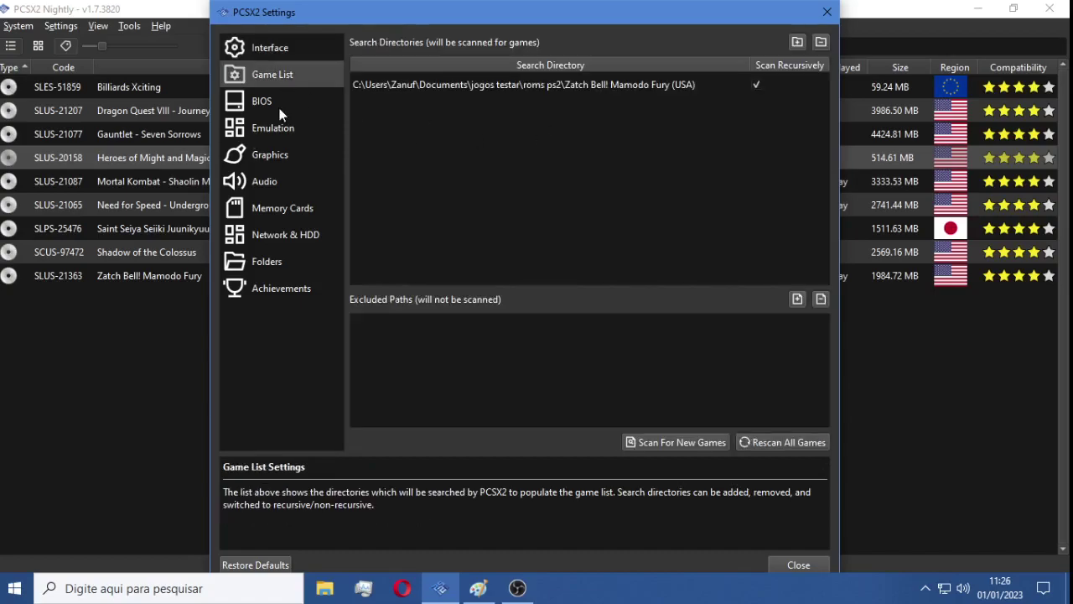
click(279, 108)
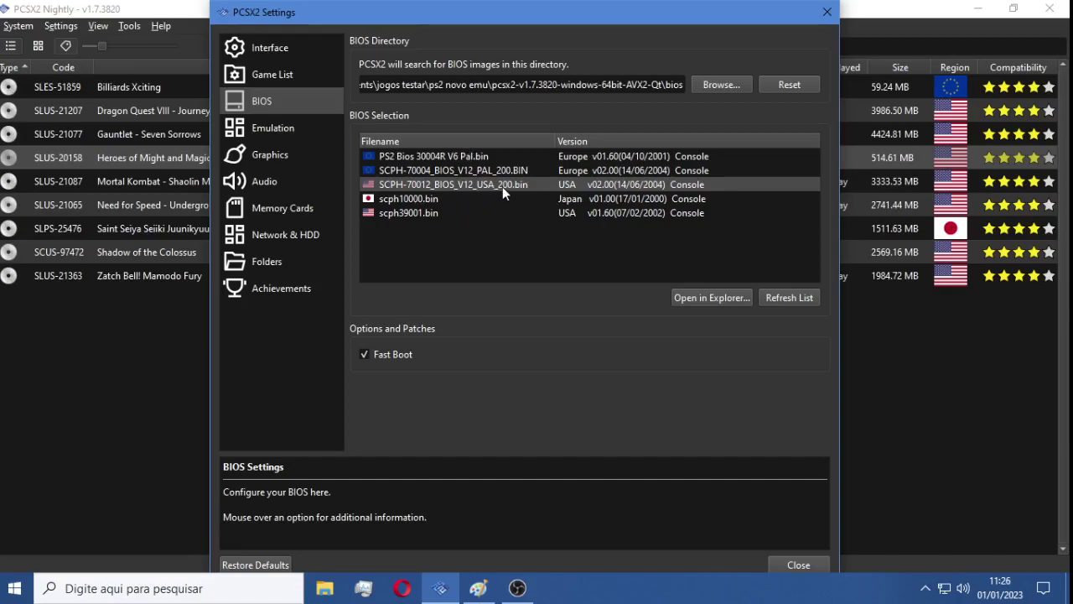
click(281, 134)
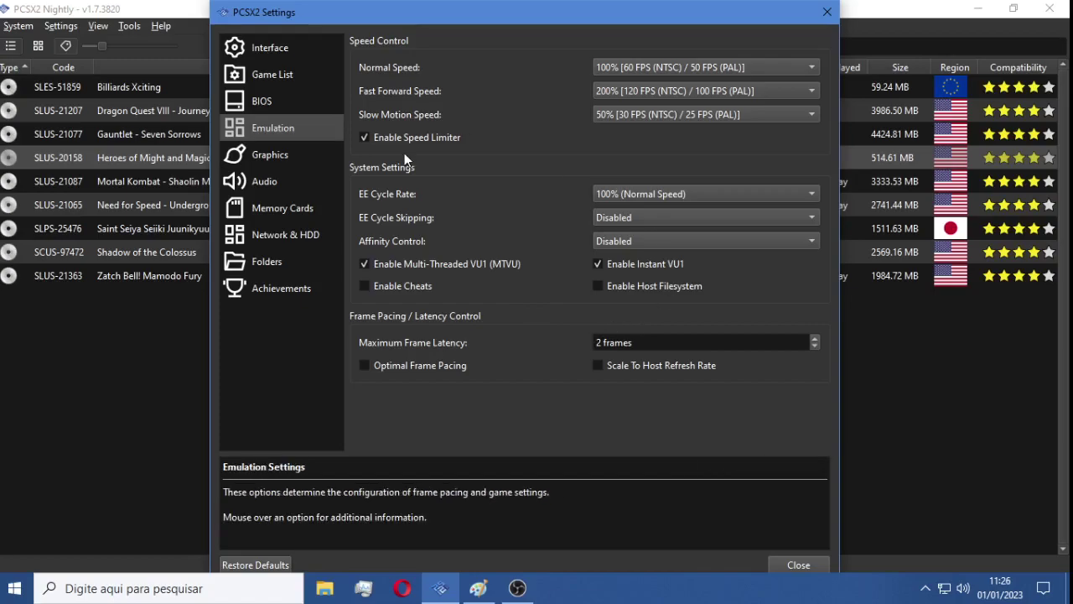
mouse_move(462, 266)
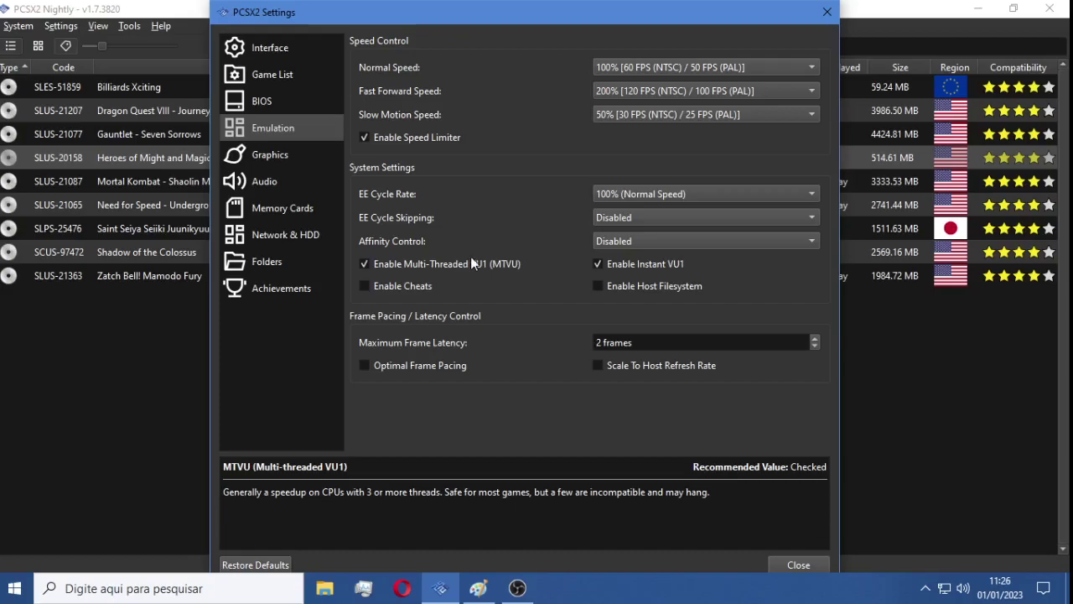
mouse_move(735, 96)
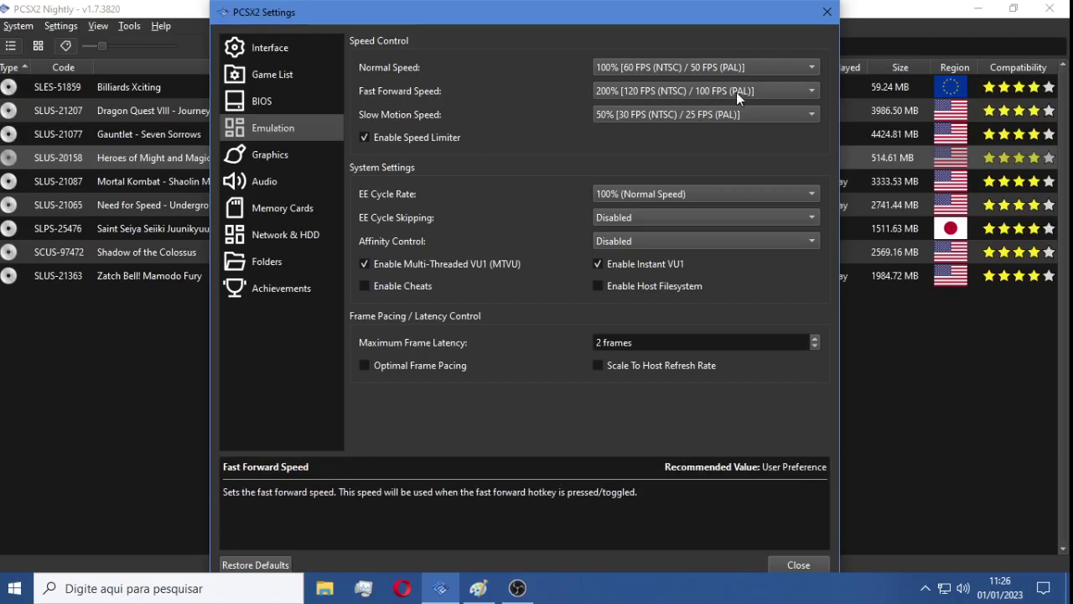
Choose Vulkan as the renderer in the graphics settings
click(279, 156)
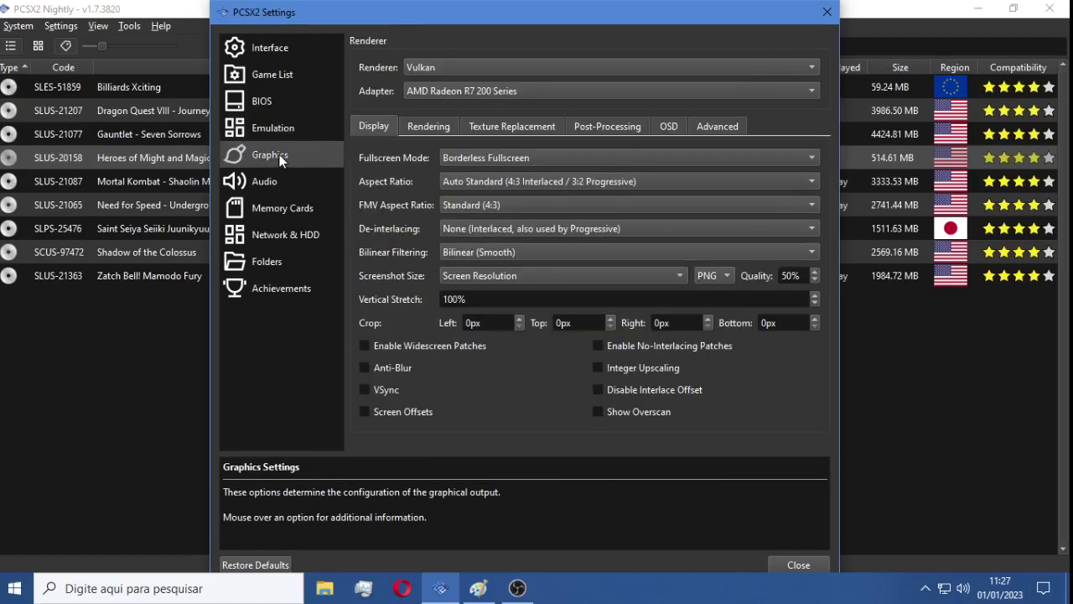
click(492, 70)
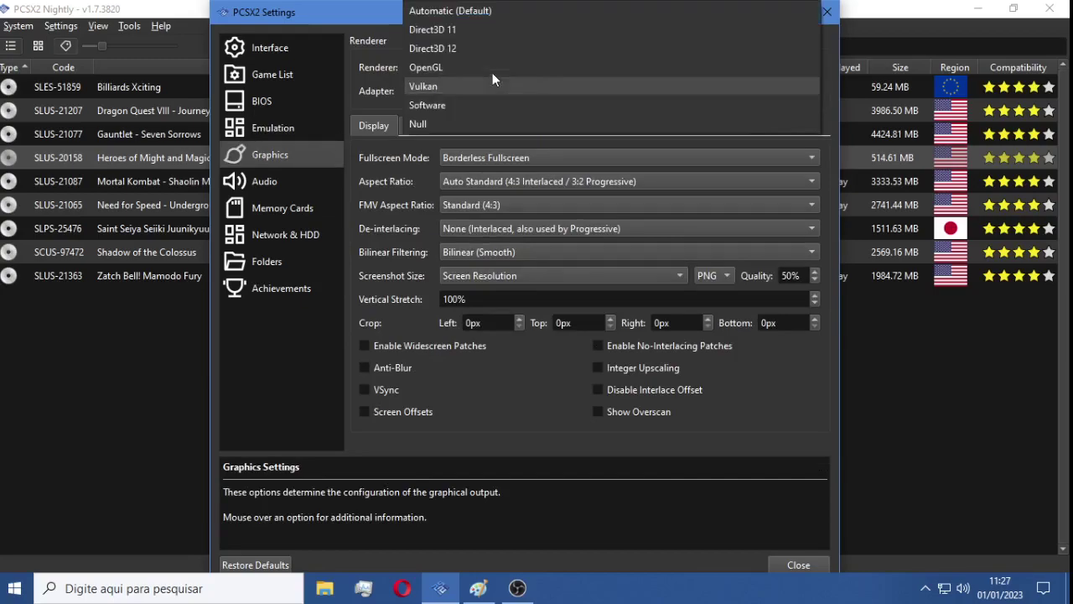
click(478, 87)
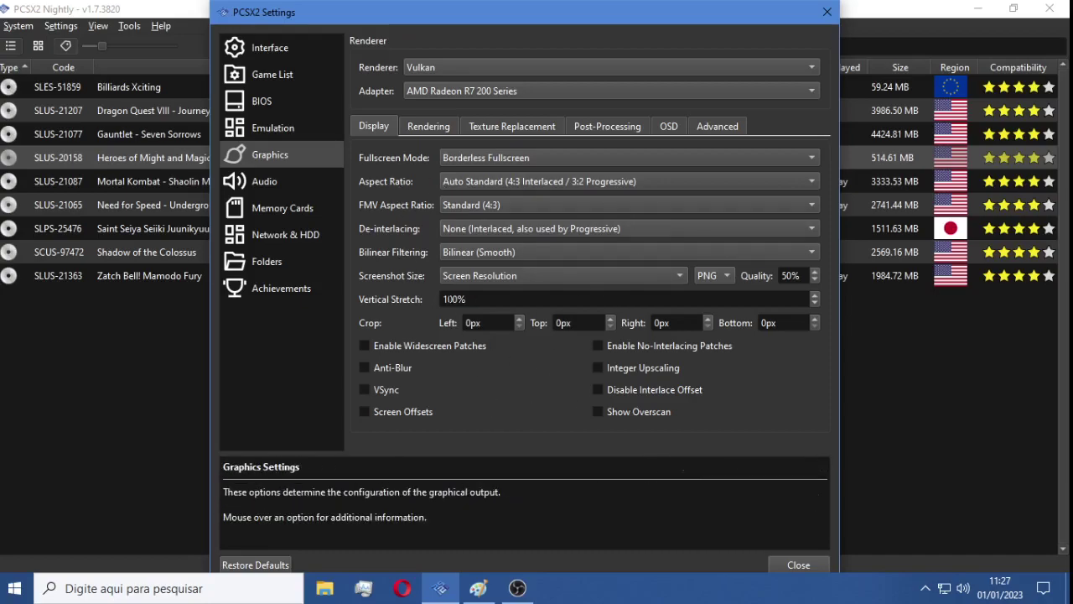
Review the graphics options for rendering, texture replacement, post-processing, on-screen display and advanced settings
click(429, 126)
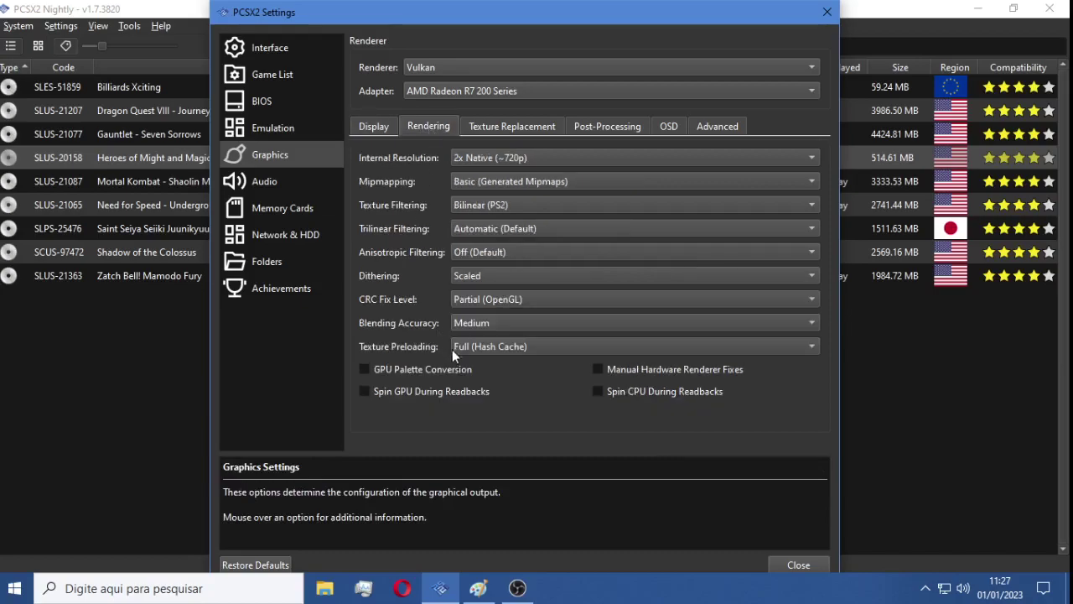
click(510, 127)
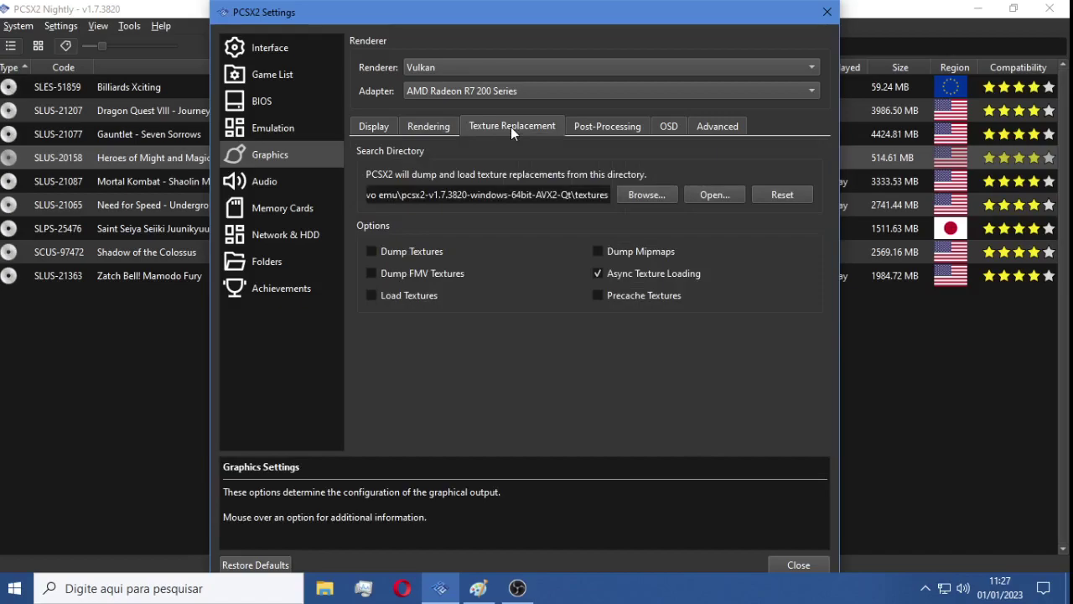
click(601, 126)
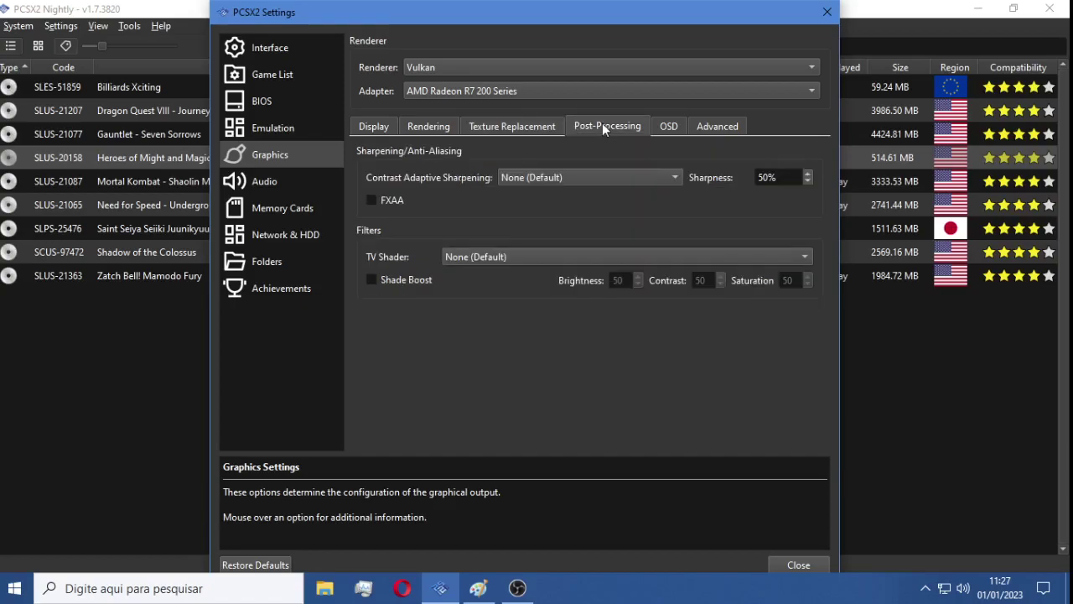
click(668, 127)
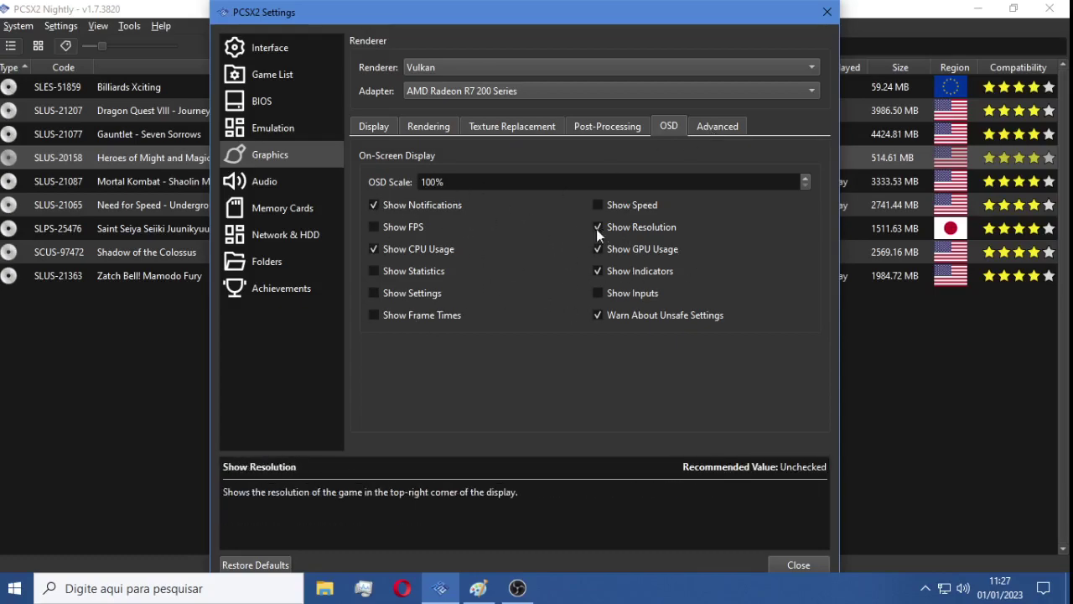
click(714, 128)
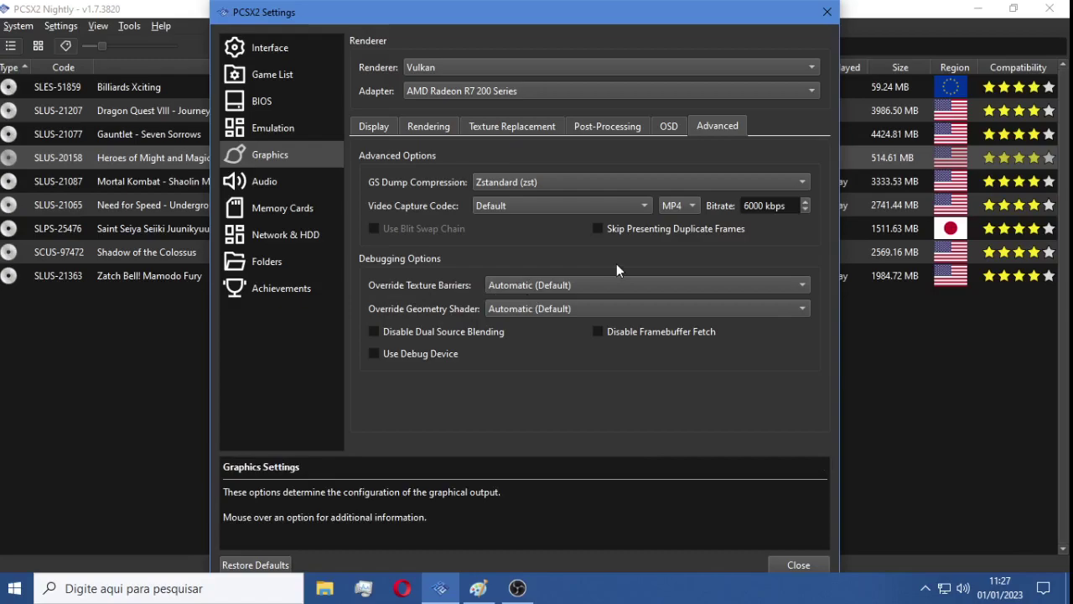
click(561, 285)
click(561, 285)
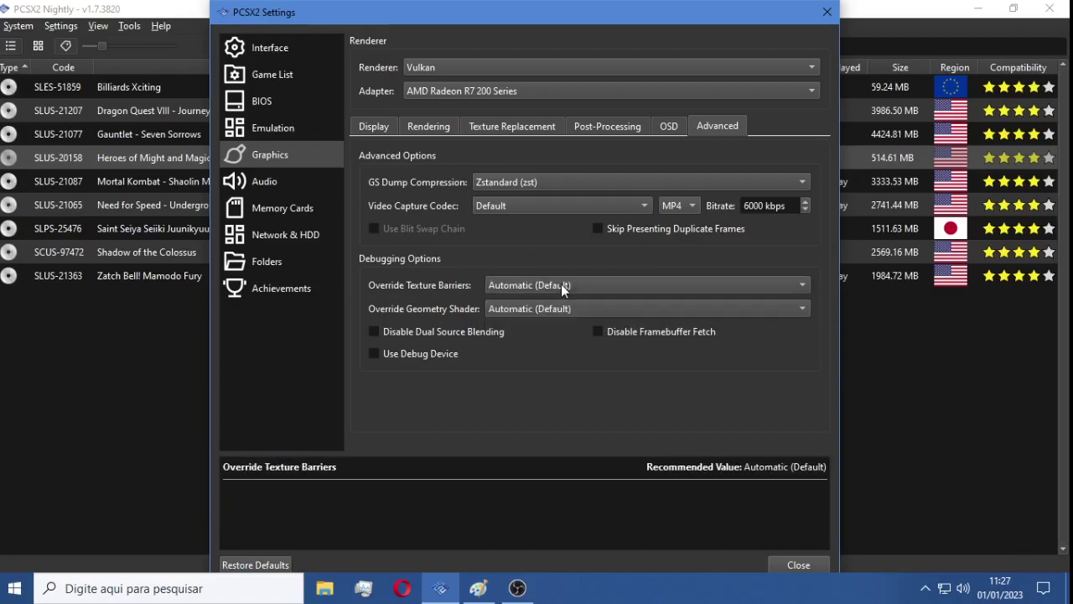
Review the Audio, Memory Cards, Network & HDD, Folders and Achievements settings, and close the settings window
click(267, 182)
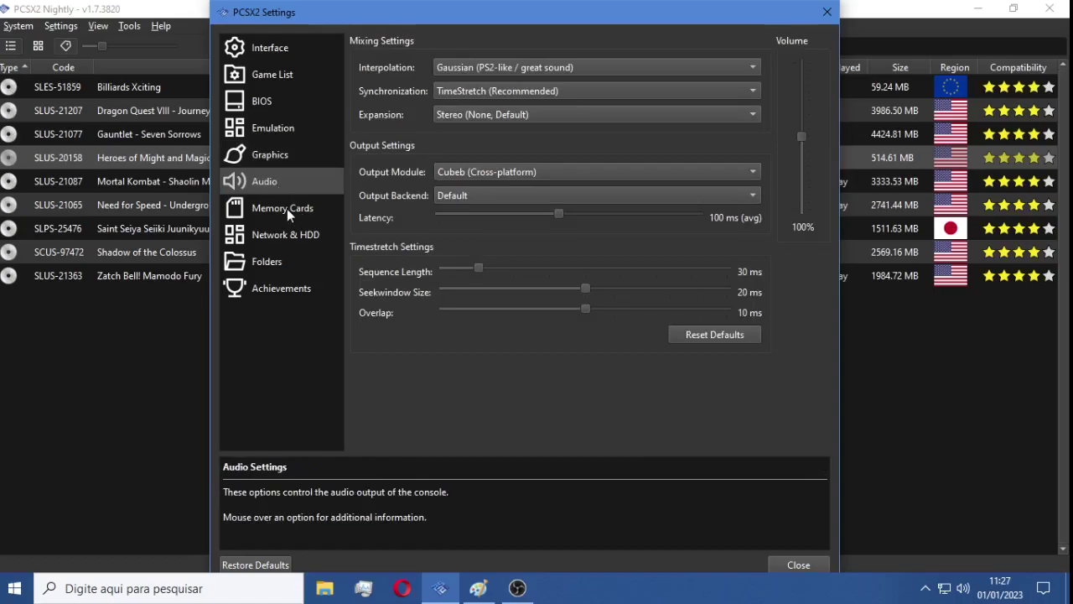
click(287, 209)
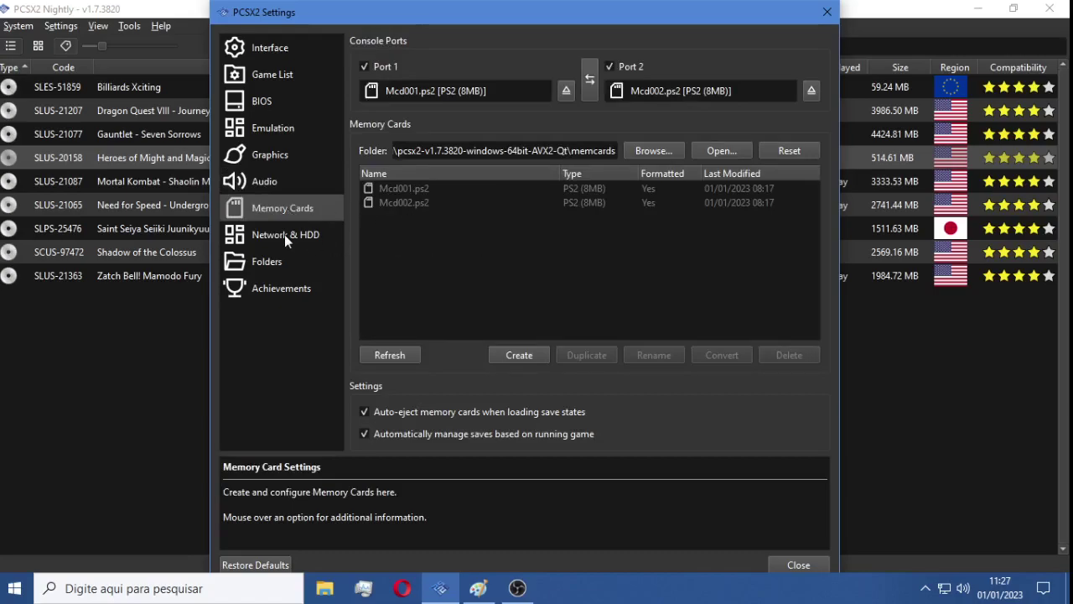
click(284, 237)
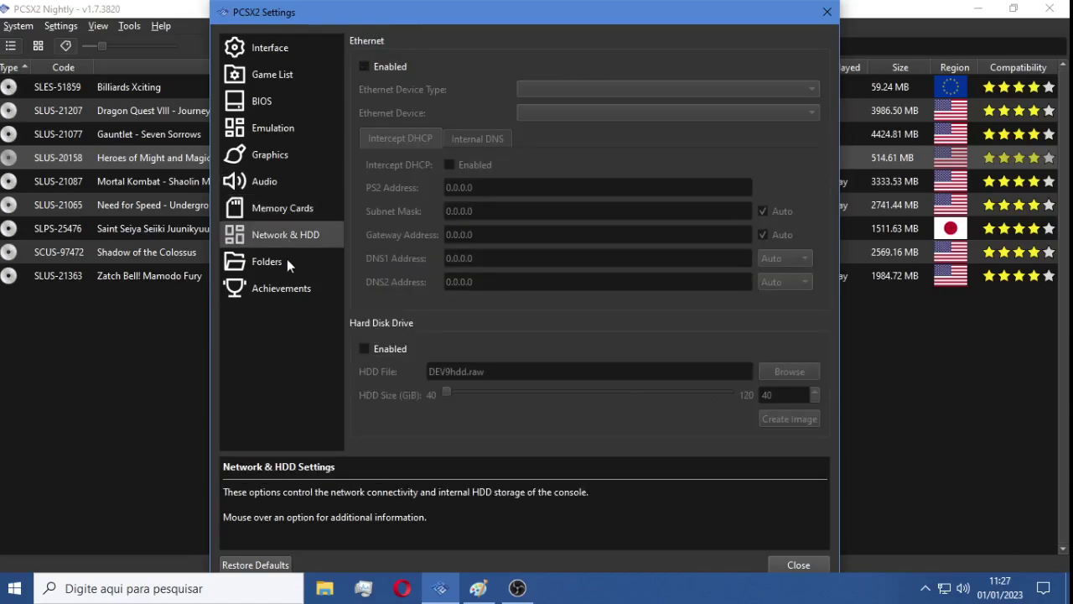
click(287, 261)
click(284, 294)
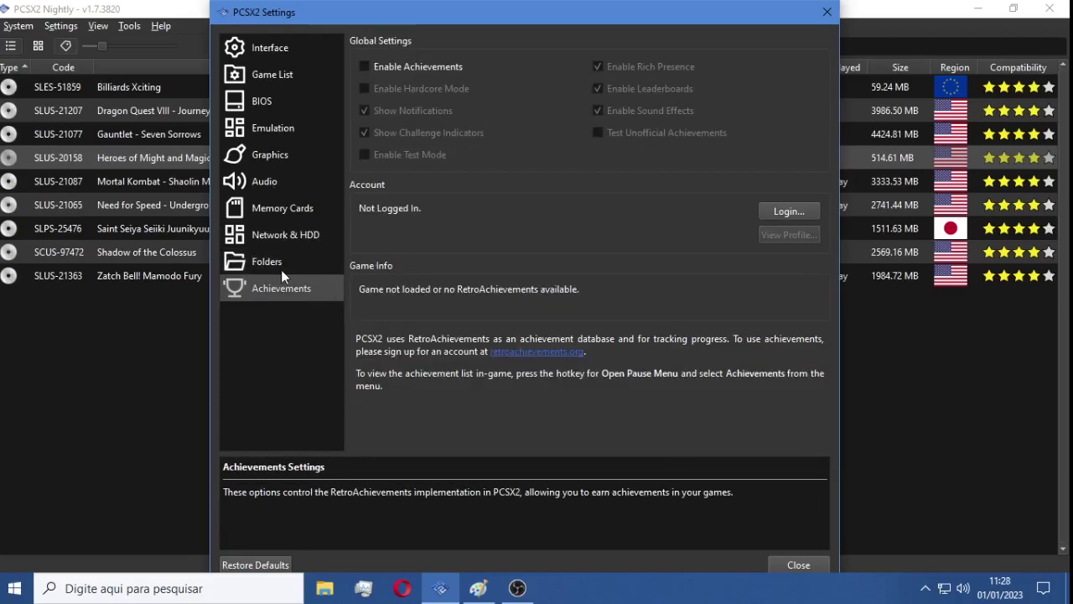
mouse_move(464, 69)
click(798, 564)
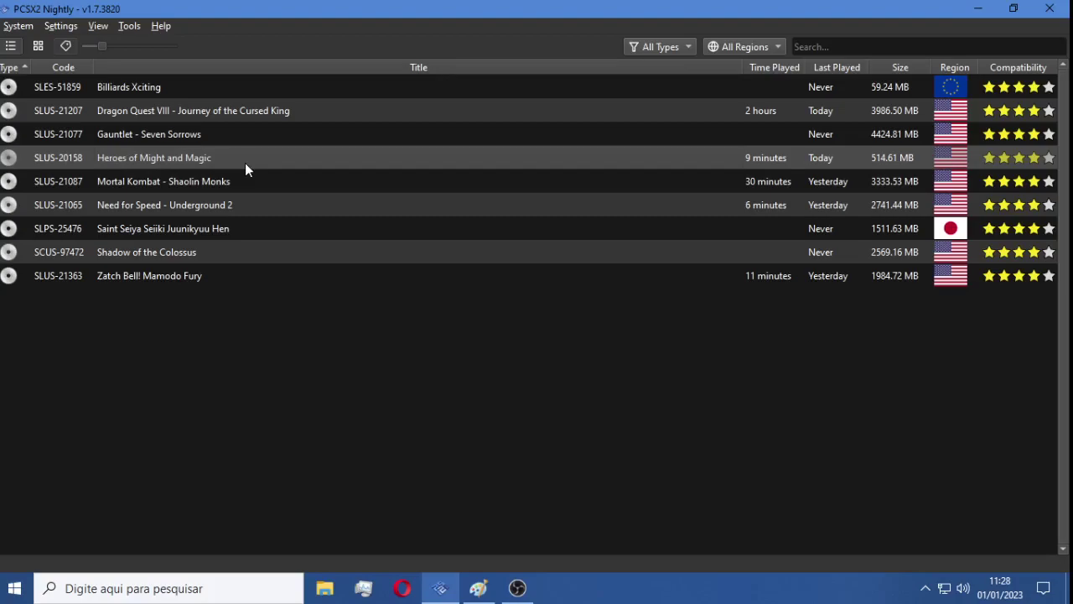
Examine the game-specific graphics rendering settings of Heroes of Might and Magic and close its properties
right_click(183, 157)
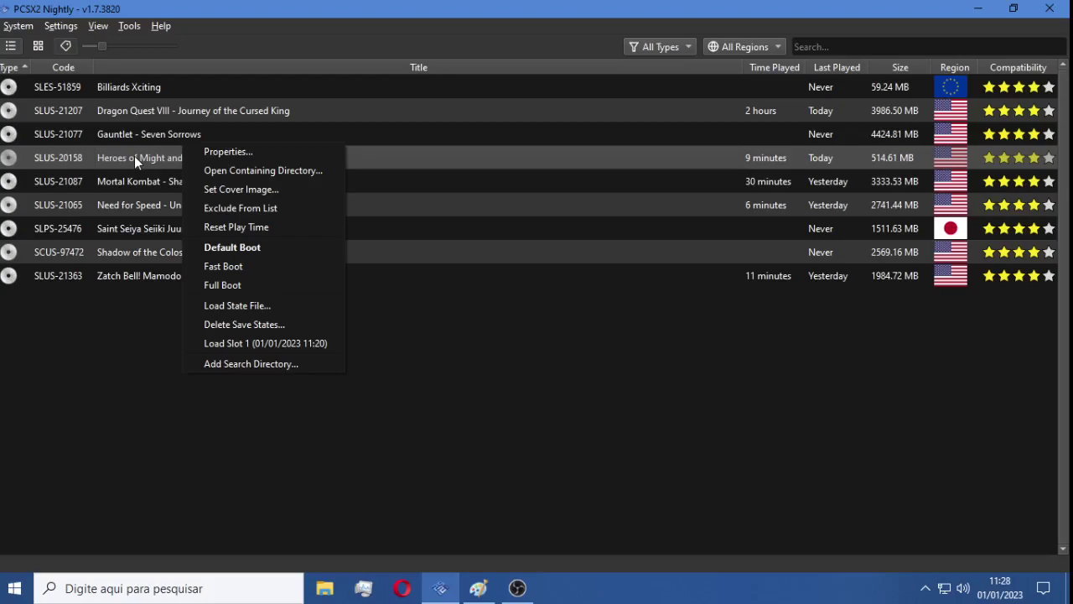
click(287, 151)
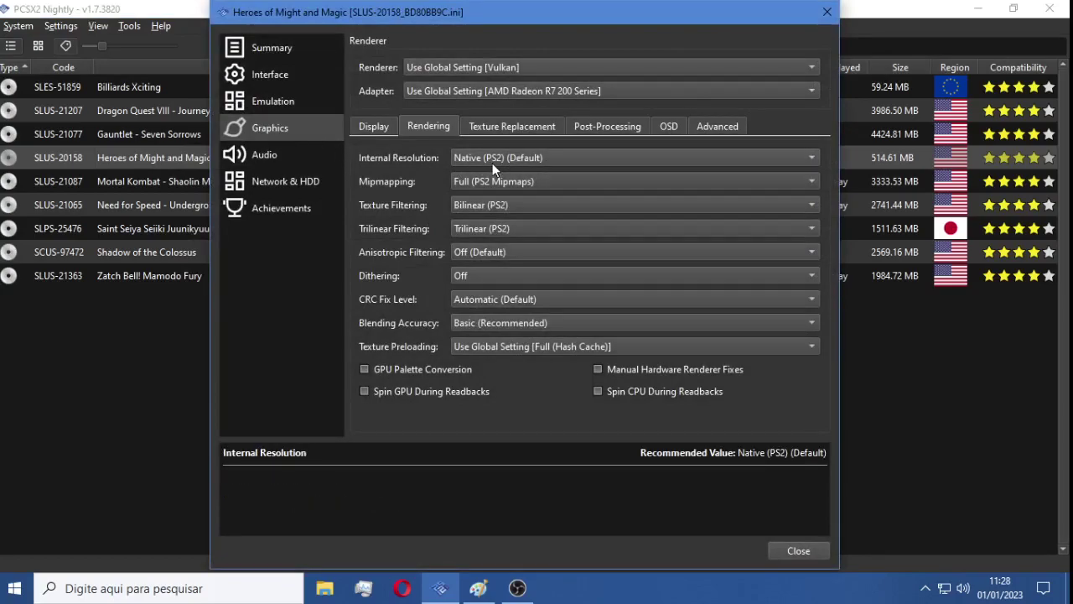
click(798, 553)
Start Heroes of Might and Magic and load the save state in slot 1
double_click(208, 160)
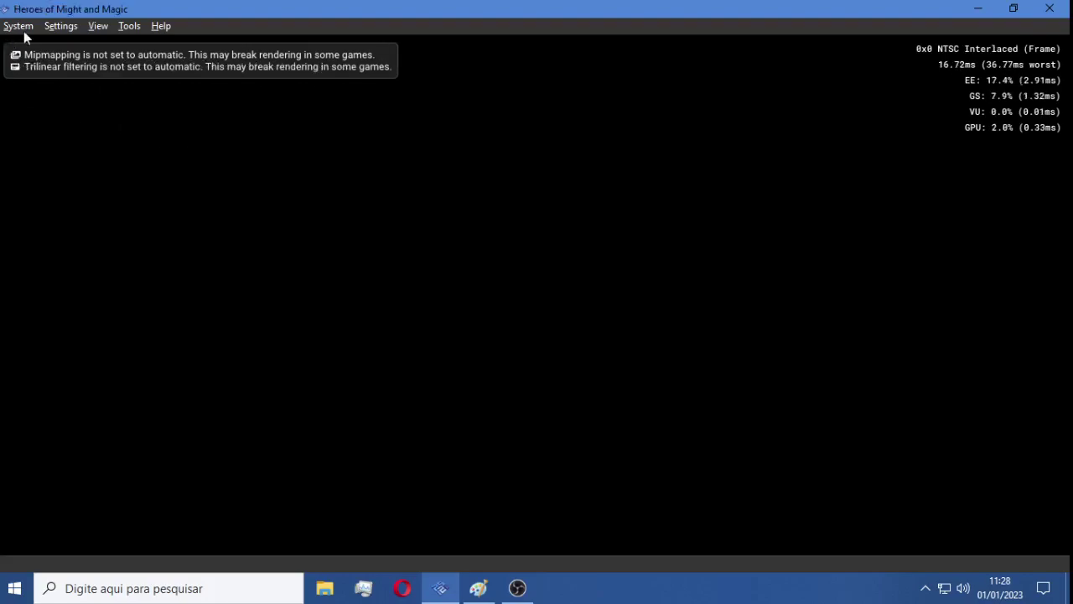
click(19, 26)
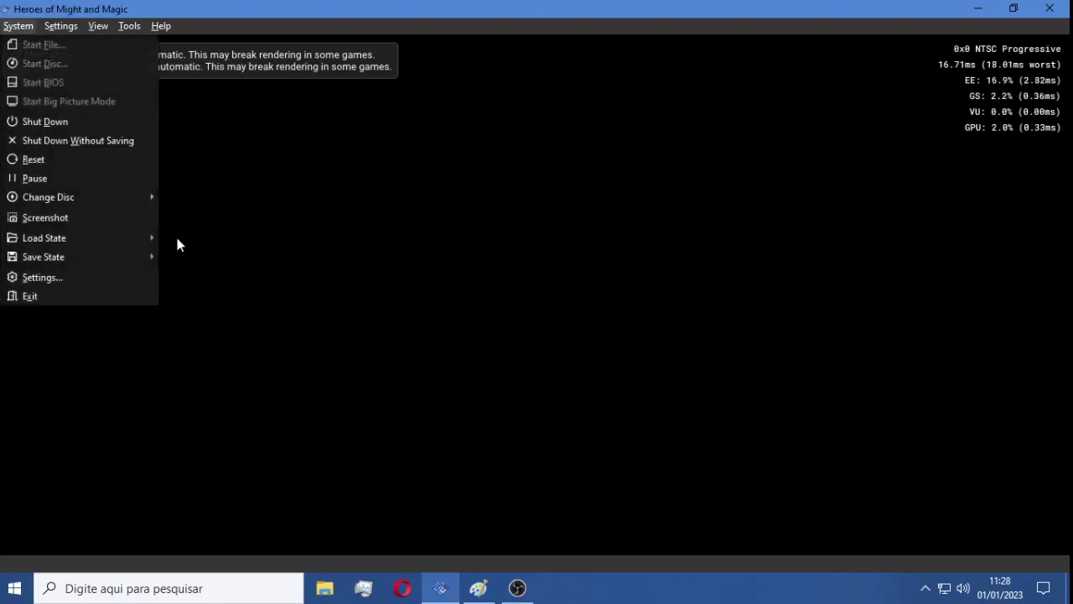
mouse_move(124, 237)
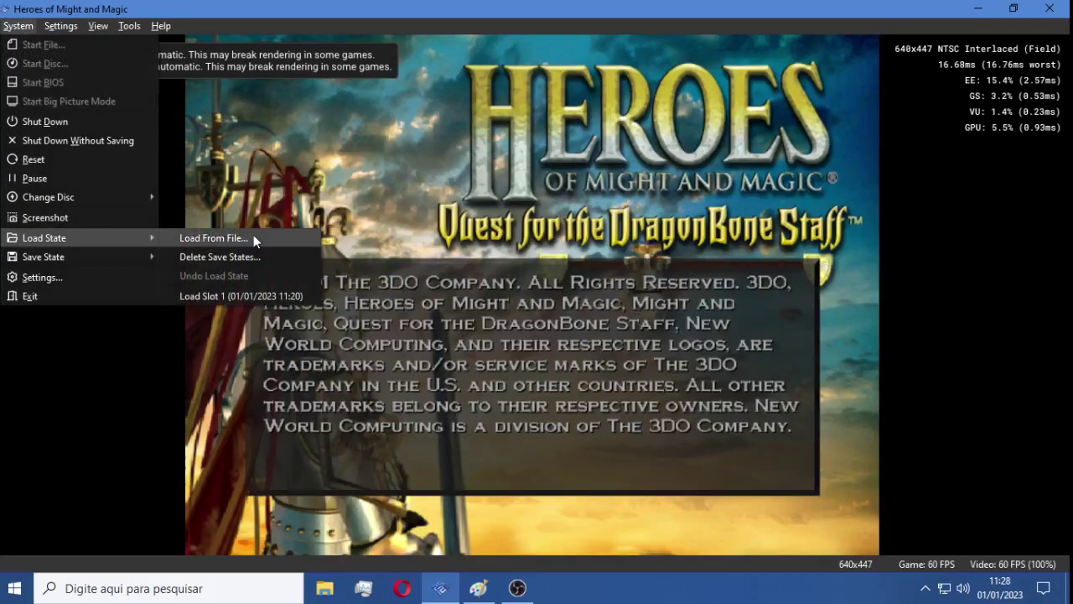
click(259, 298)
Test the gameplay by moving the hero left and up, and close the emulator
key(Left)
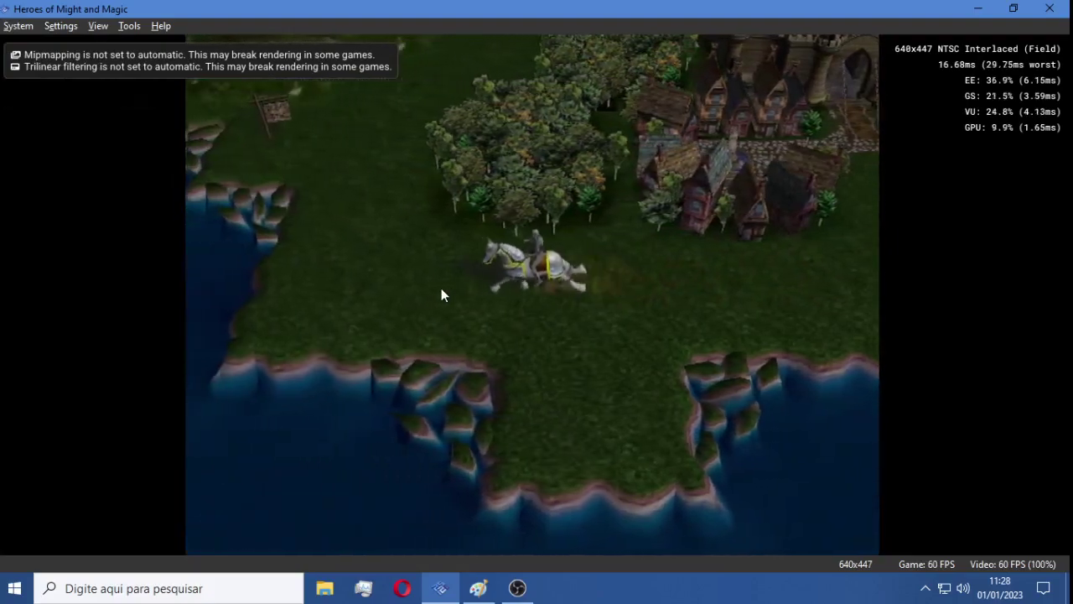
key(Up)
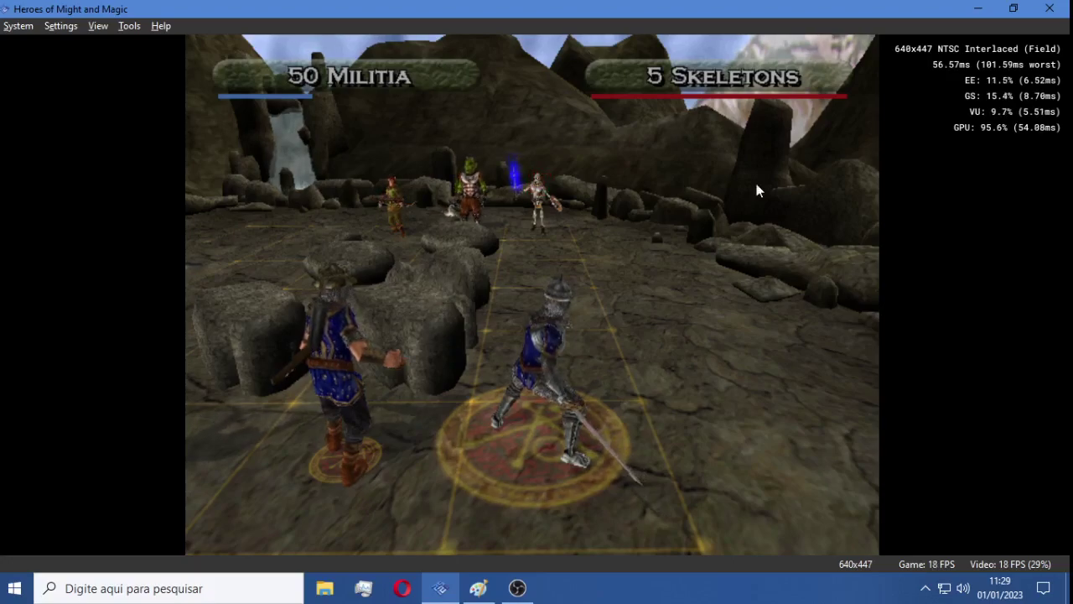
click(1061, 9)
click(567, 313)
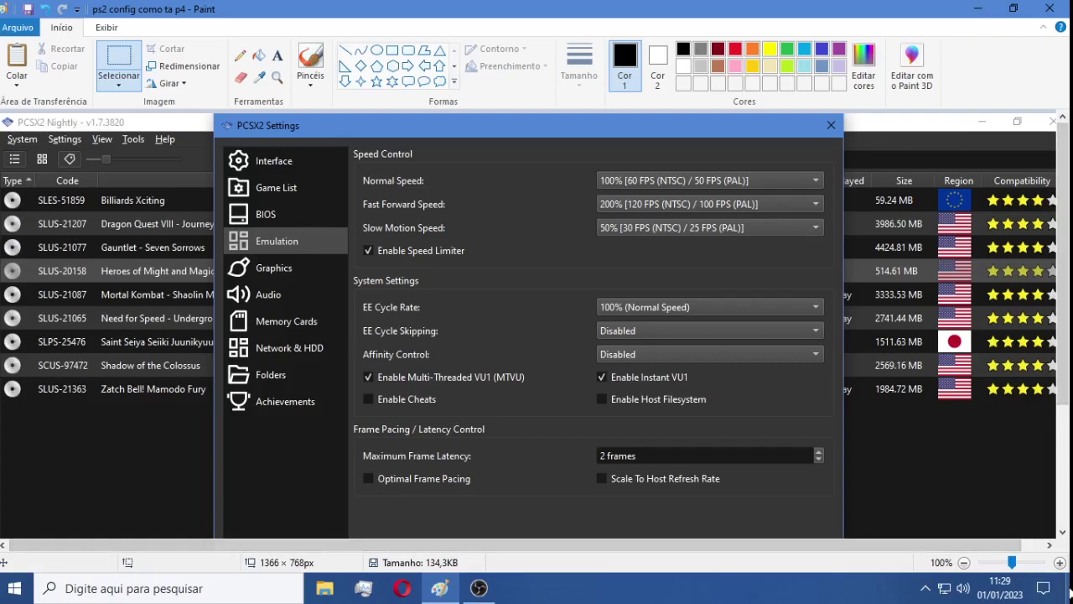
Switch to File Explorer and open the ps3 folder inside jogos testar in Documents
key(super+e)
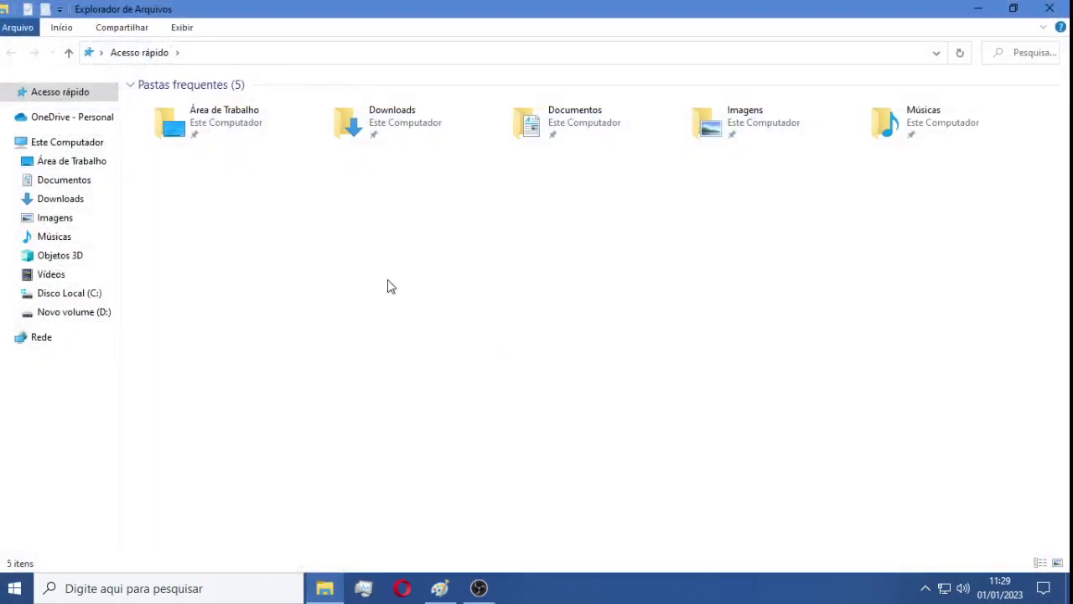
click(67, 184)
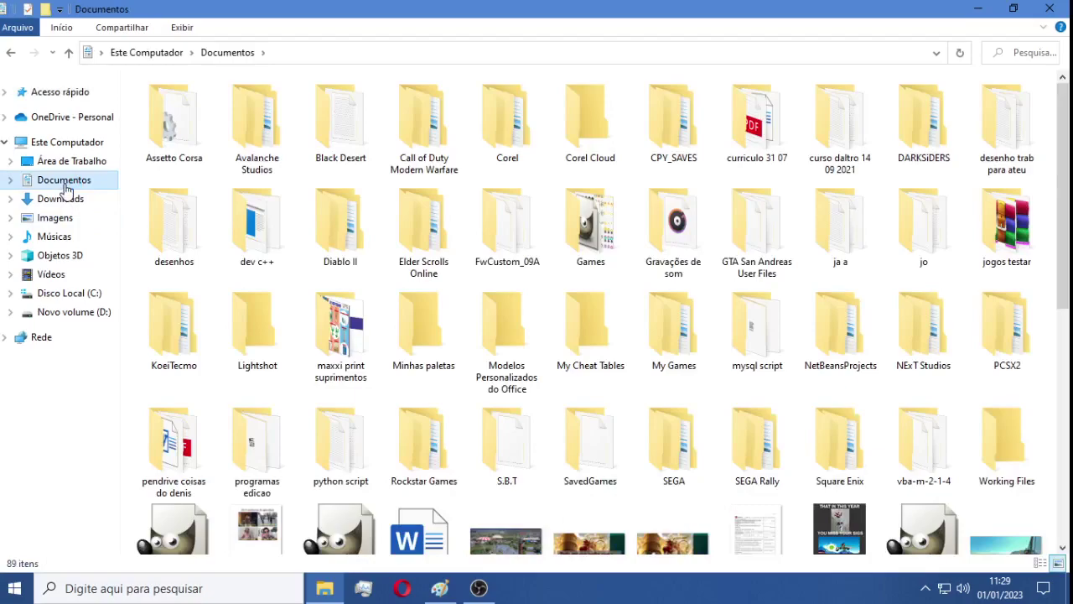
double_click(1009, 224)
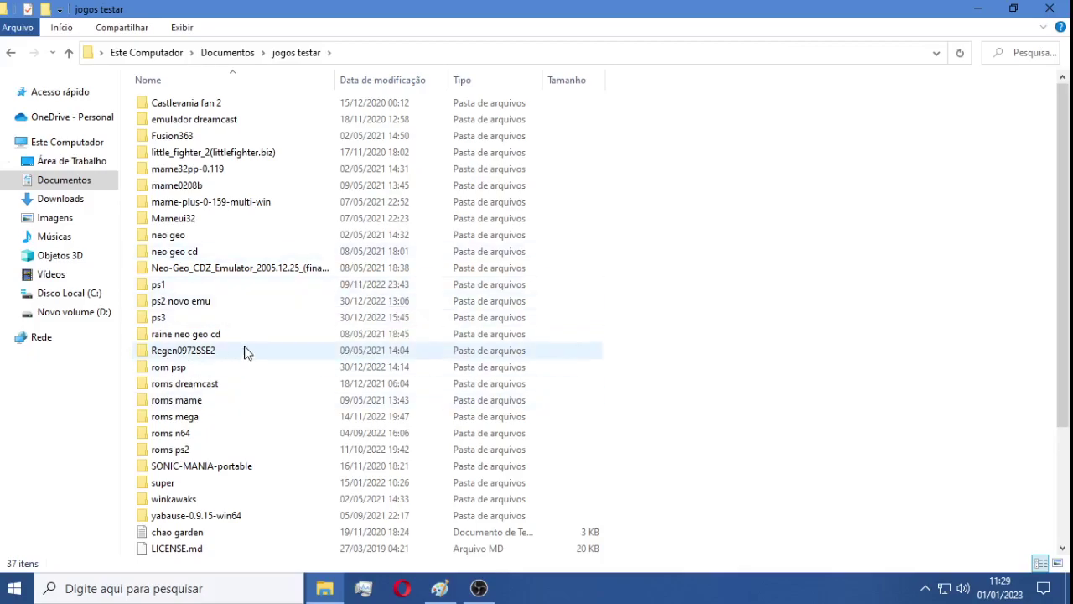
double_click(168, 318)
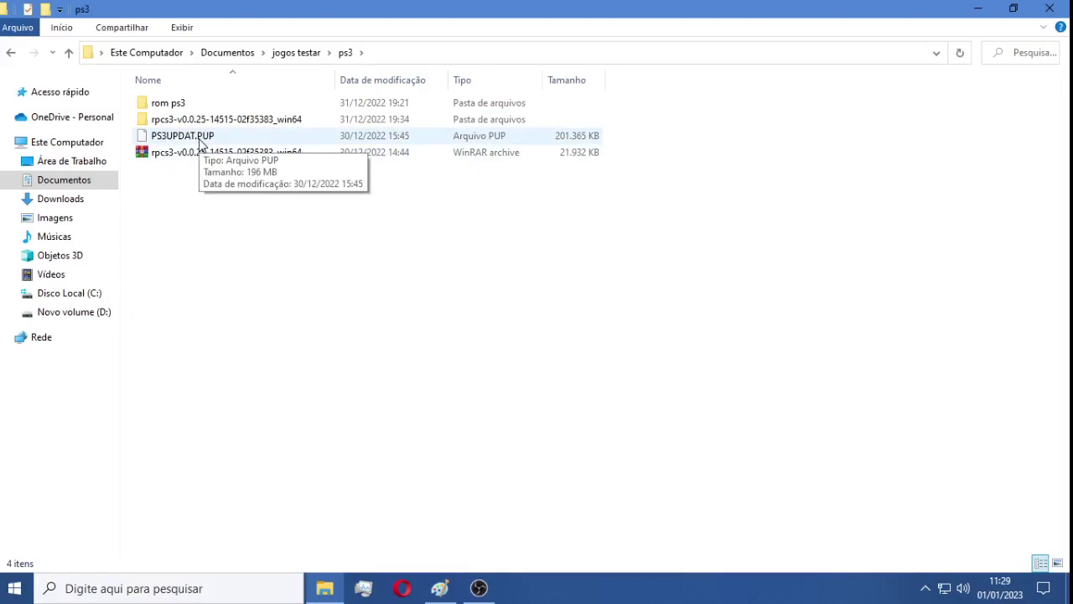
Open the rpcs3-v0.0.25-14515-02f35383_win64 folder and launch the rpcs3 application
double_click(271, 124)
scroll(263, 500, down, 4)
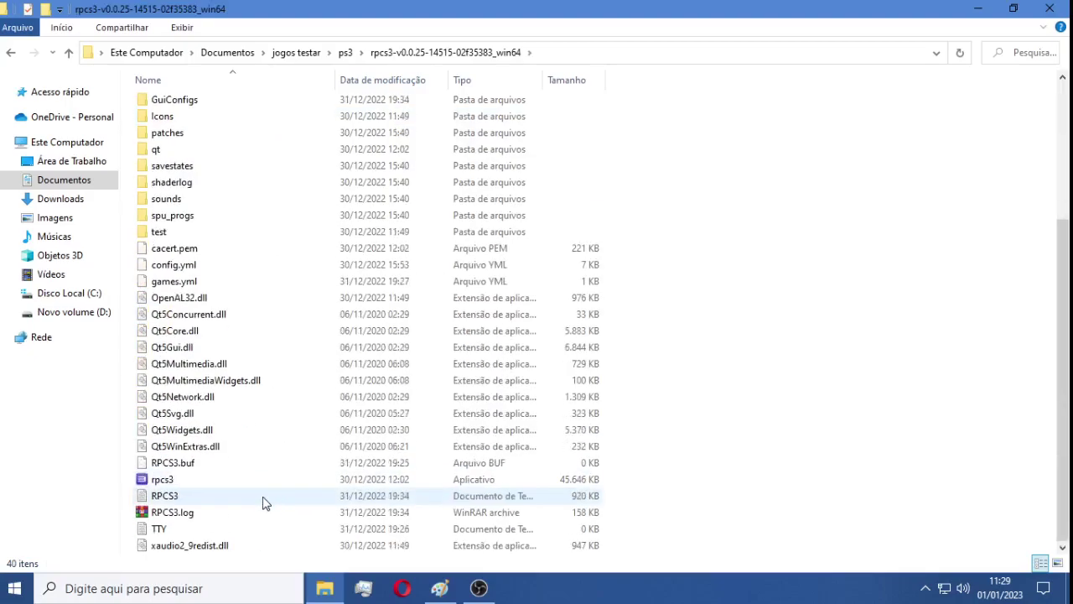
double_click(216, 483)
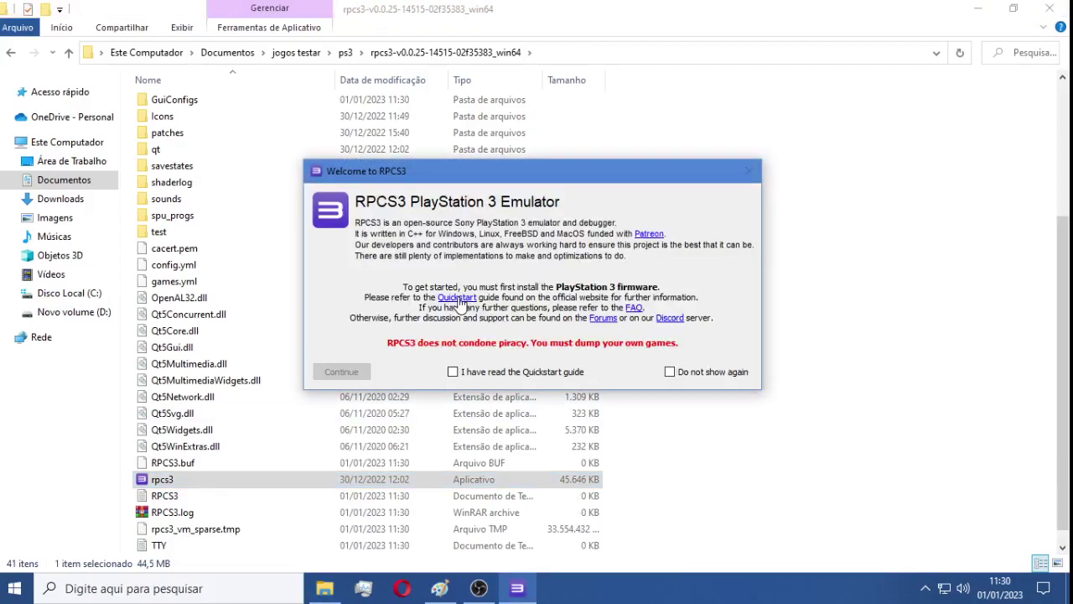
Confirm having read the Quickstart guide, continue past the welcome dialog and decline the emulator update
click(452, 371)
click(341, 373)
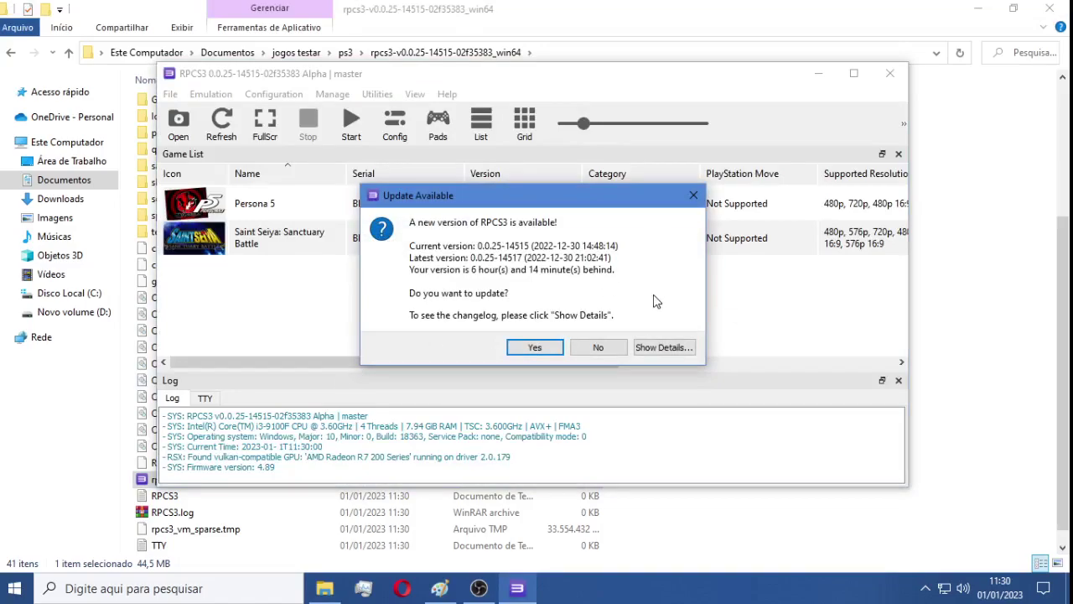
click(596, 348)
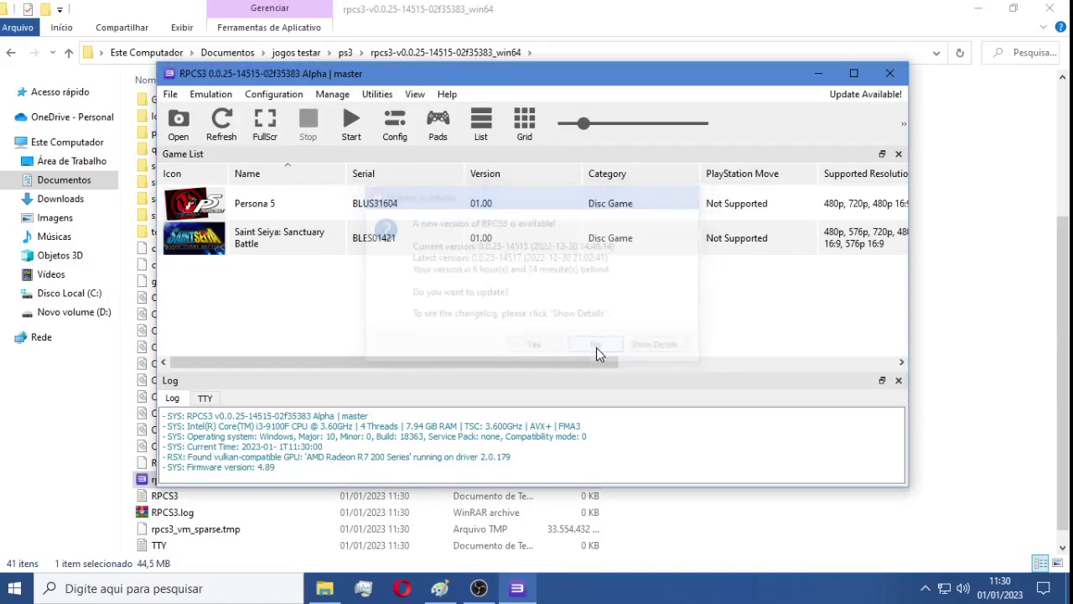
Open the emulator's System settings and look through the System, Emulator and GUI options
click(273, 93)
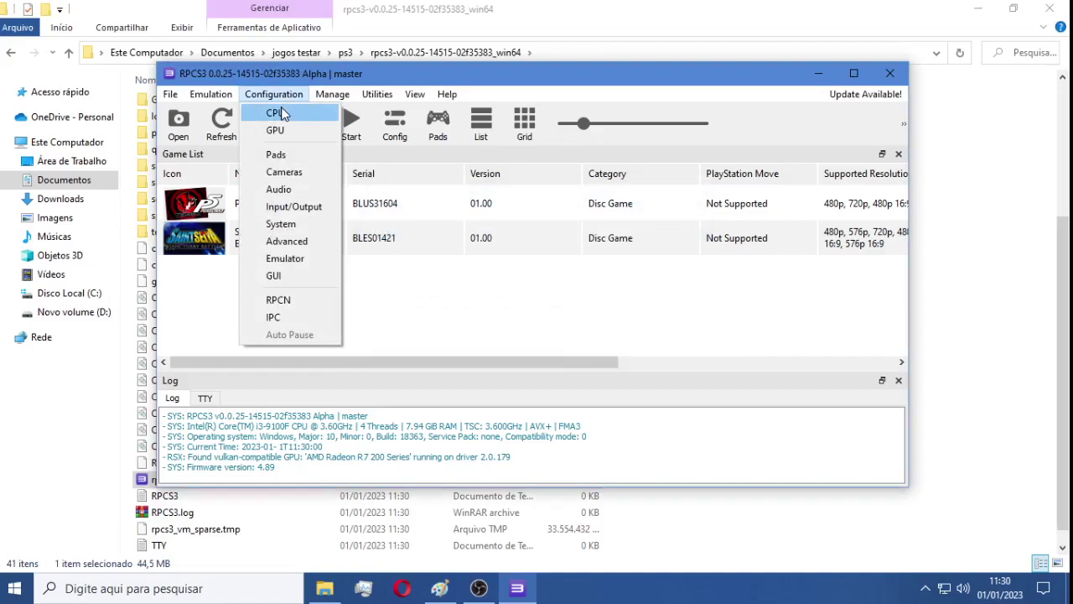
click(288, 225)
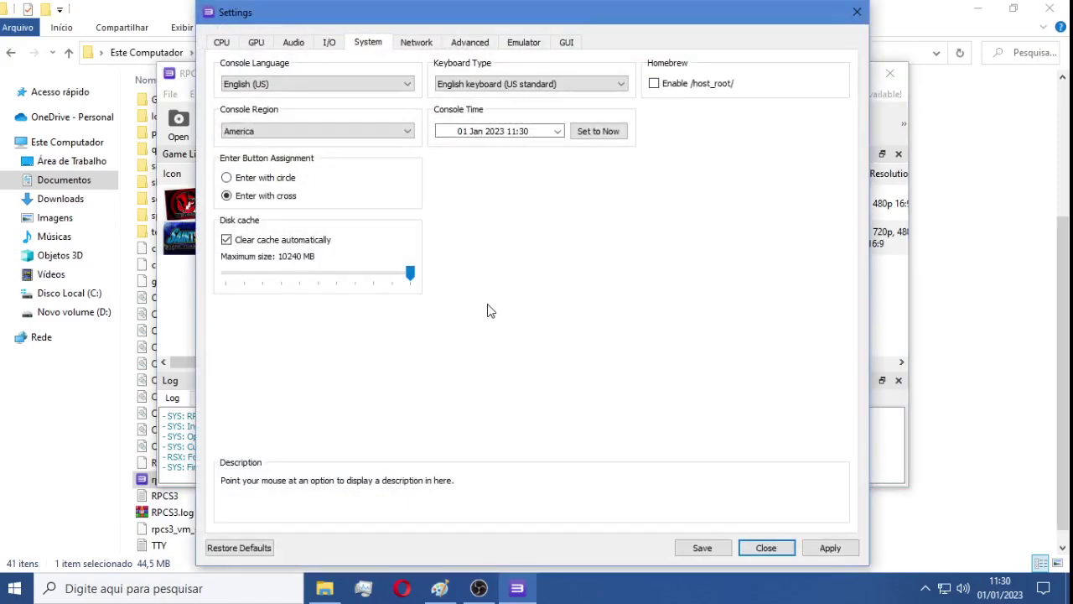
click(517, 44)
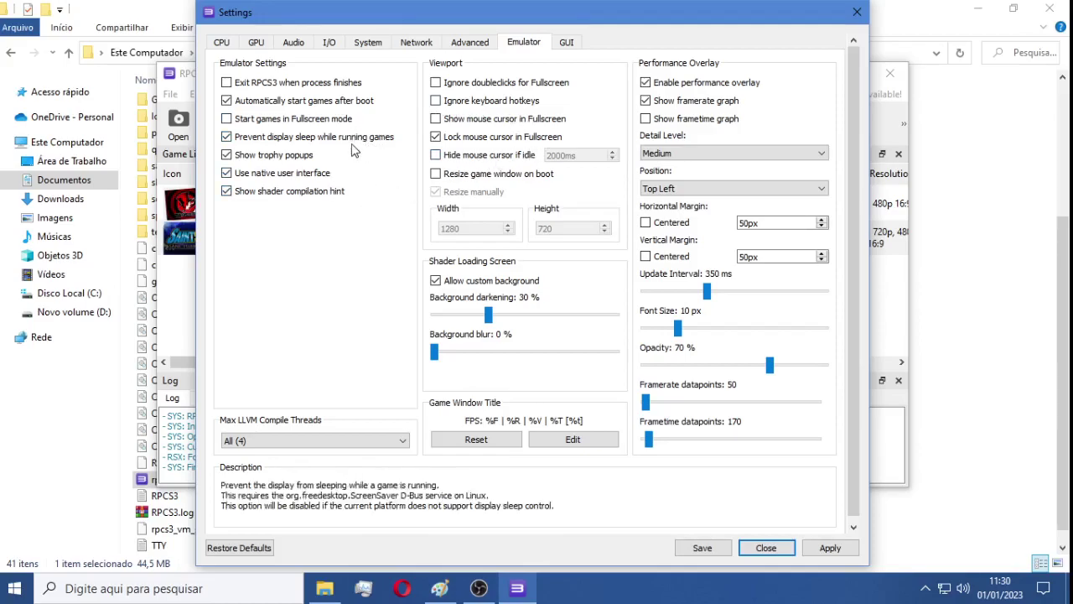
click(568, 43)
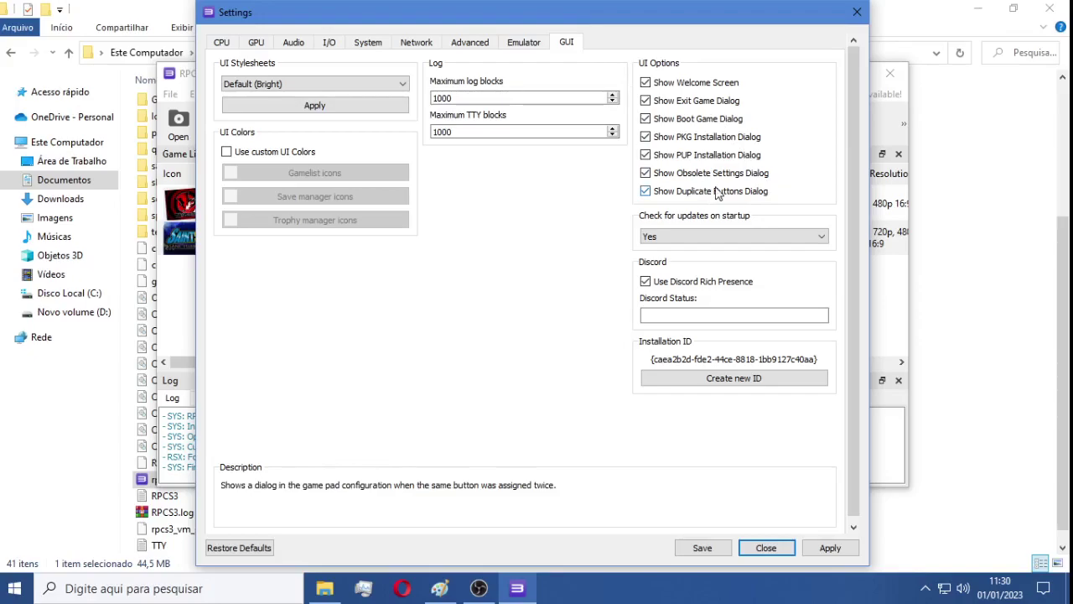
click(532, 44)
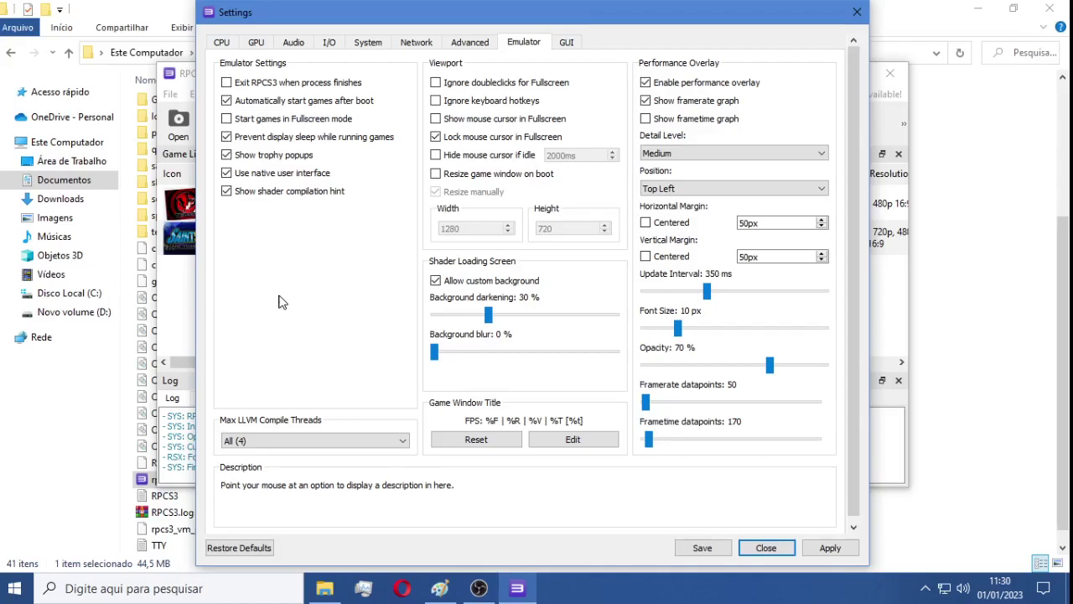
Examine the CPU settings, including the SPU XFloat Accuracy and Preferred SPU Threads choices
click(221, 43)
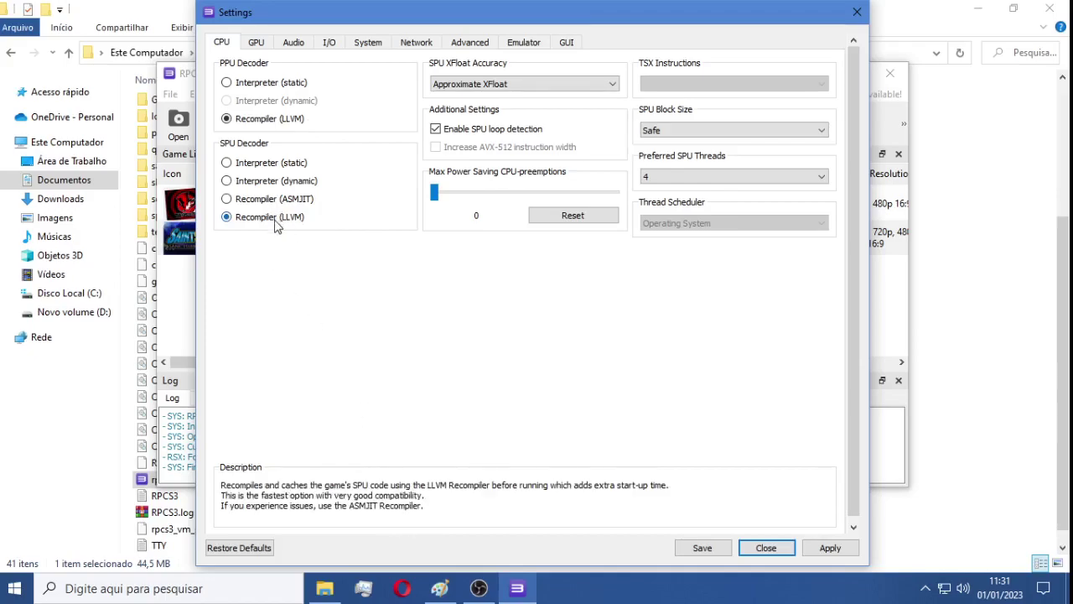
click(516, 85)
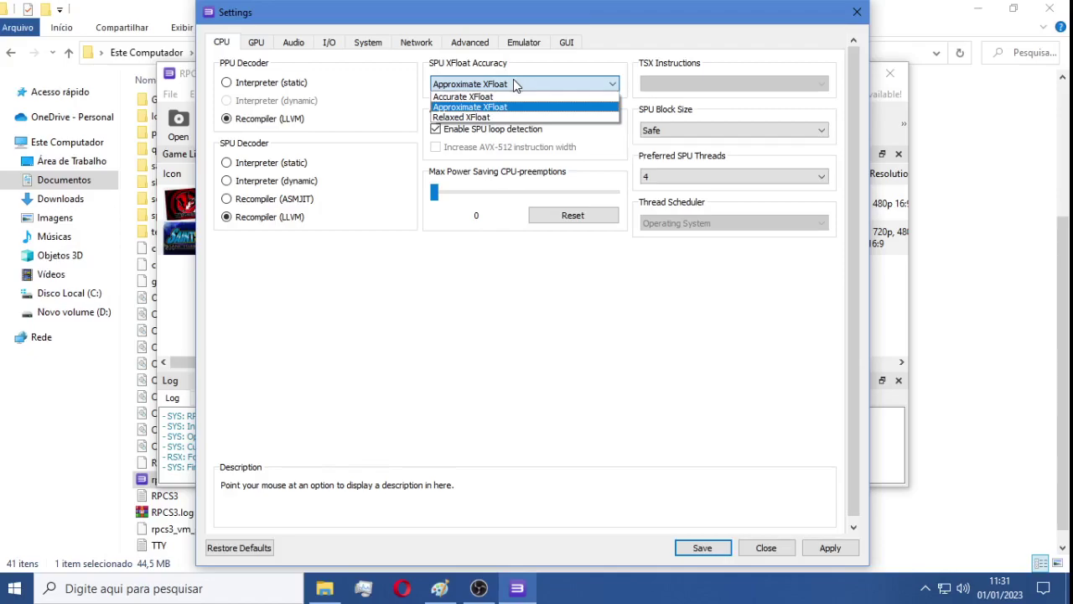
click(515, 84)
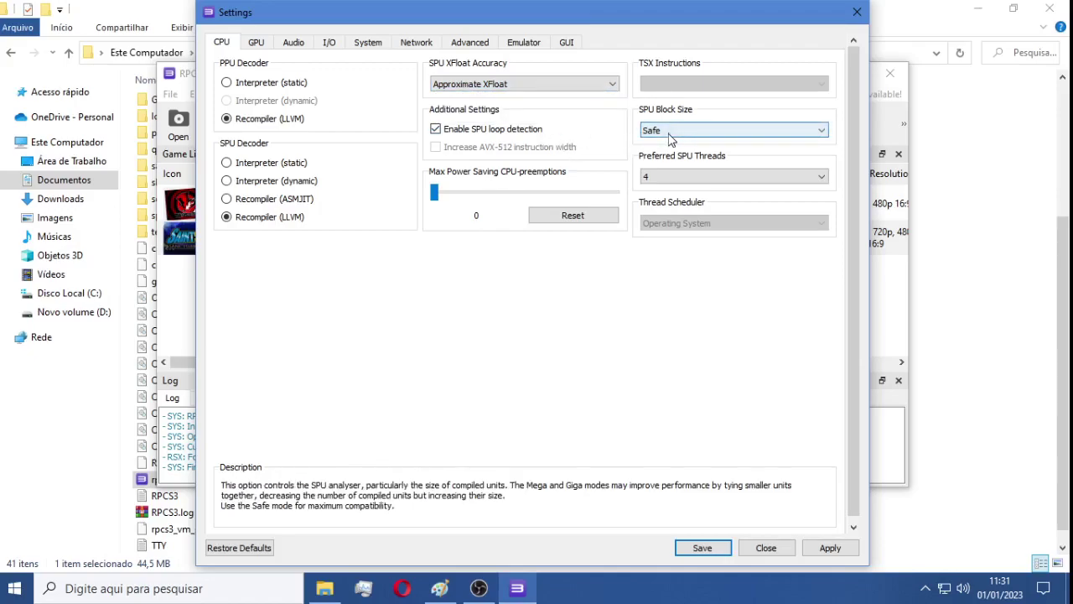
click(700, 180)
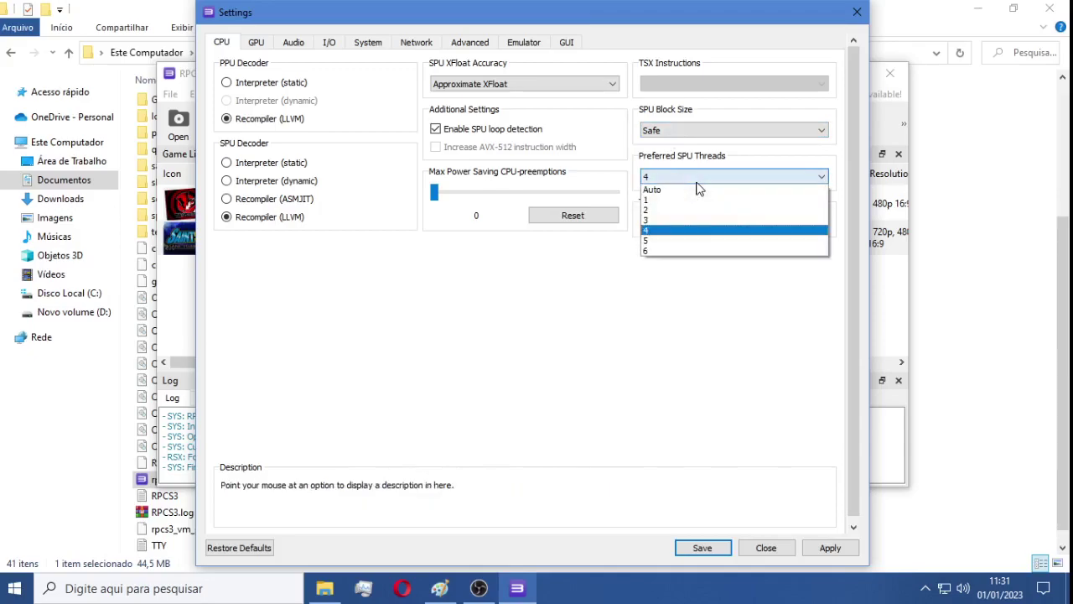
click(698, 178)
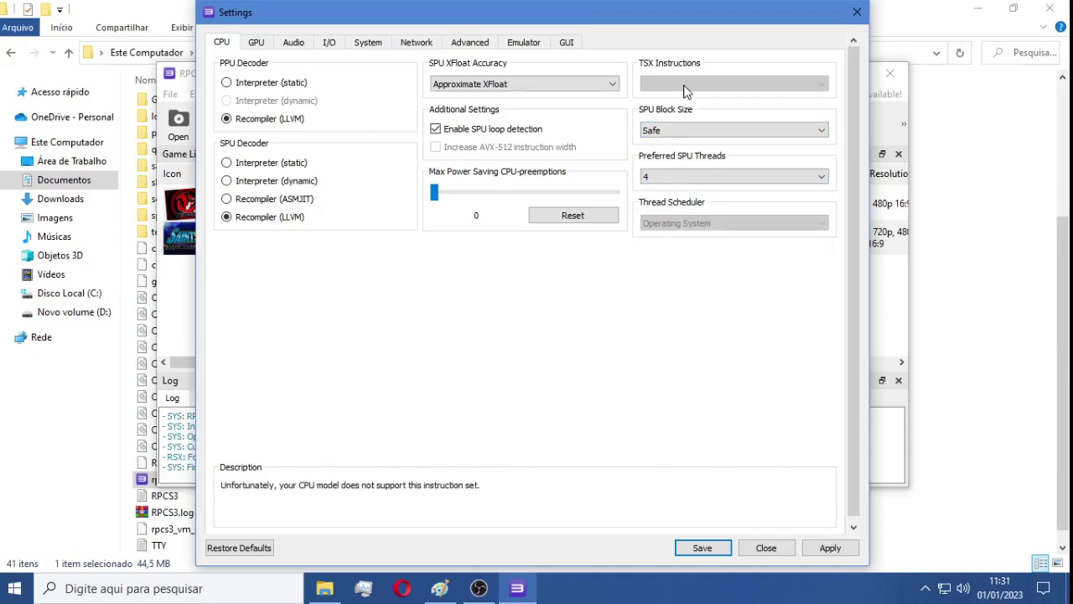
Examine the GPU settings, including the choices for default resolution, anisotropic filter, ZCULL accuracy, shader quality and shader compiler threads
click(256, 43)
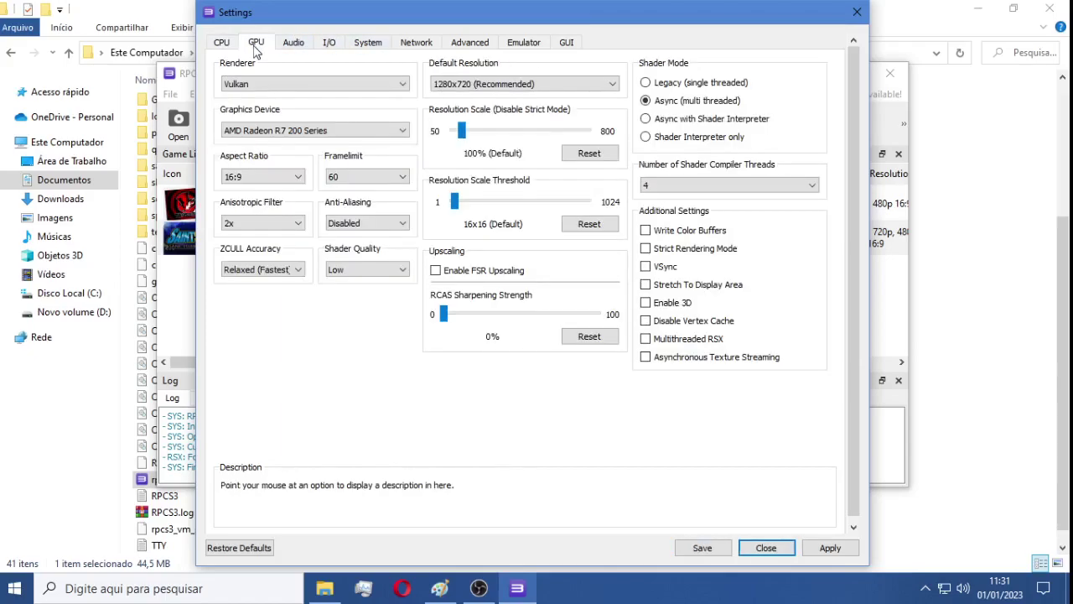
click(556, 87)
click(558, 96)
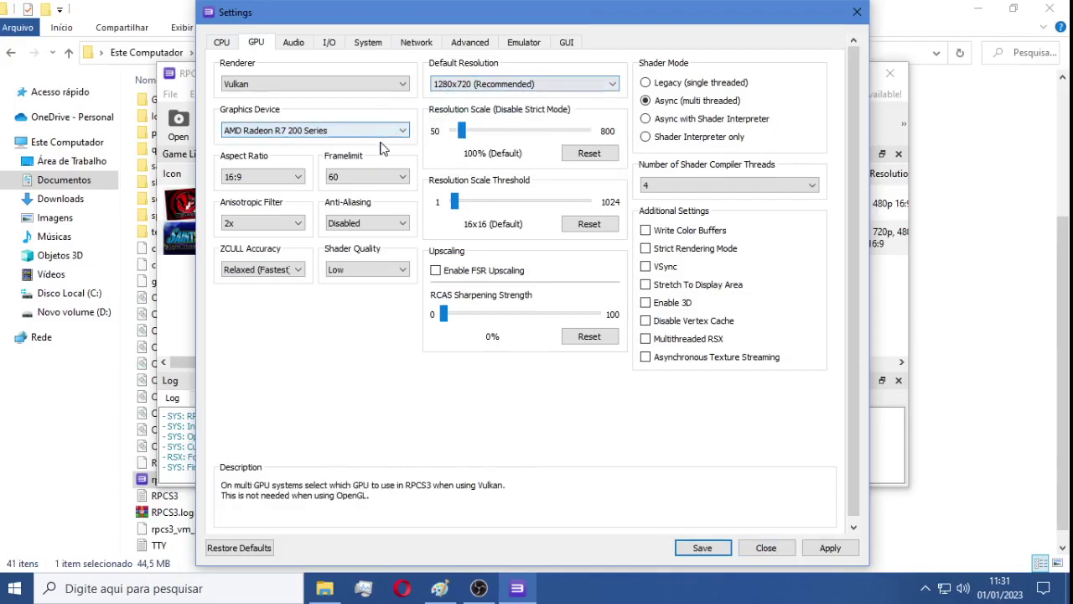
click(279, 232)
click(277, 227)
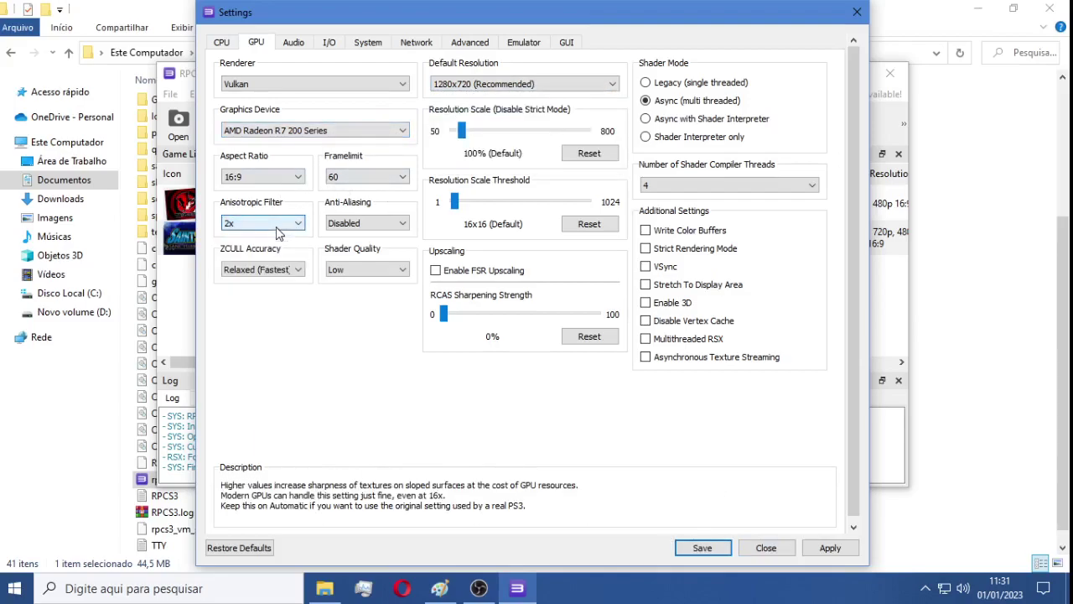
click(272, 275)
click(272, 275)
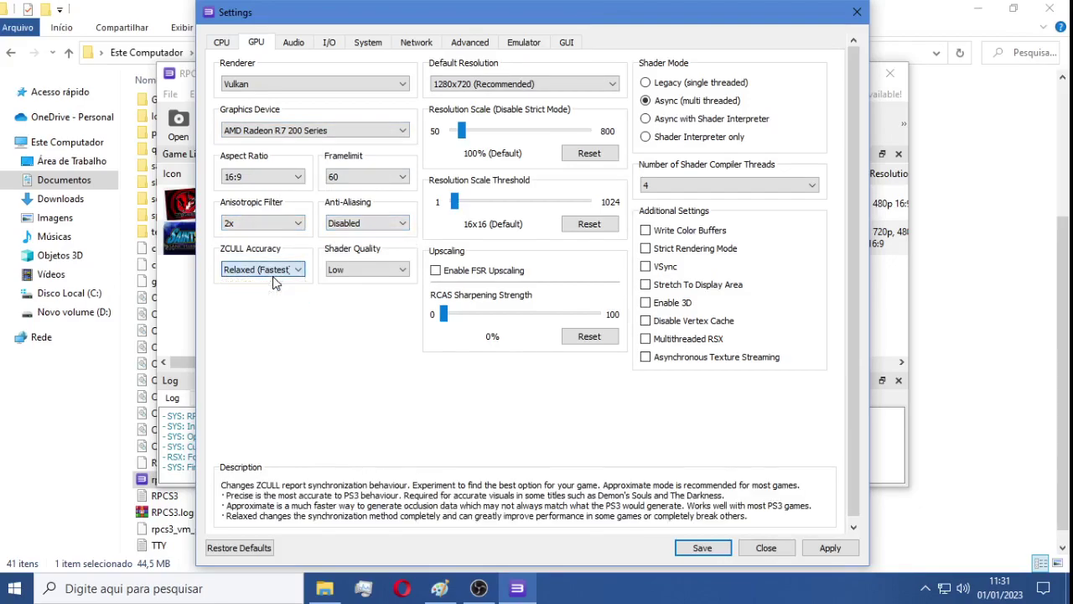
click(372, 272)
click(369, 274)
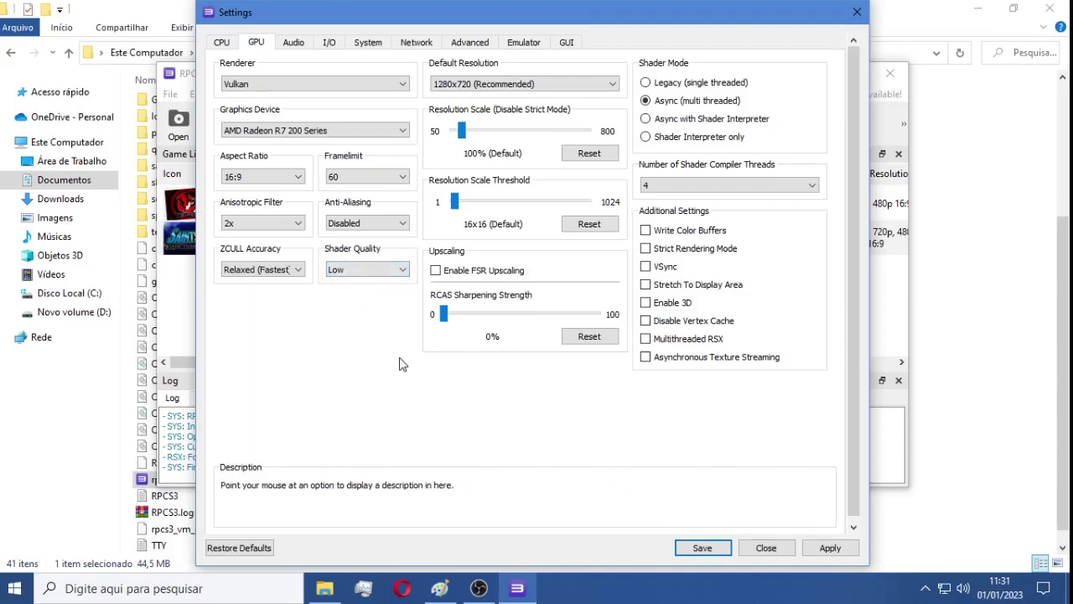
click(746, 186)
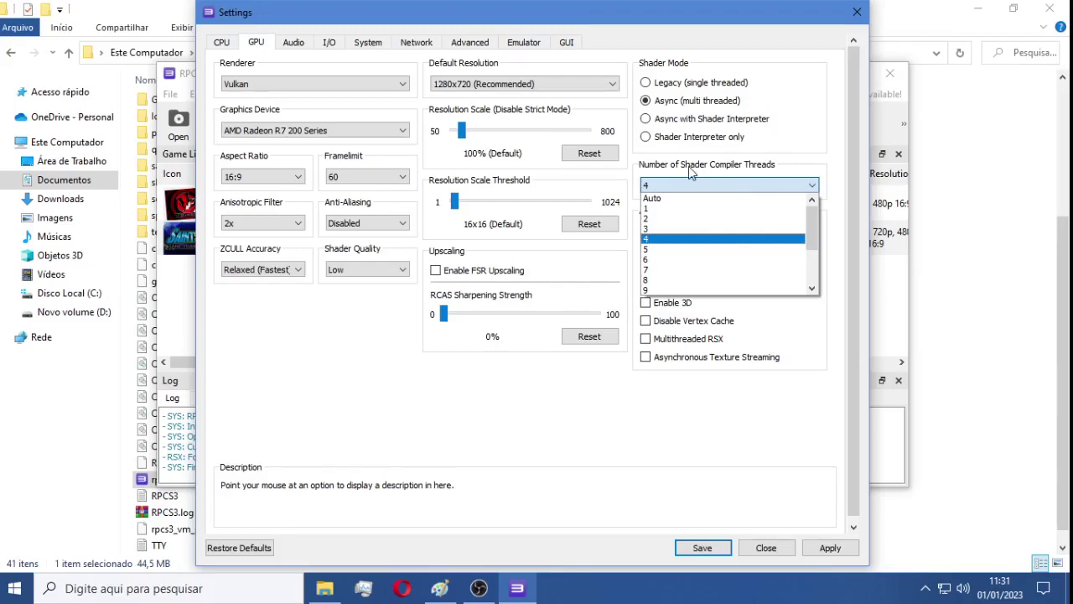
click(748, 192)
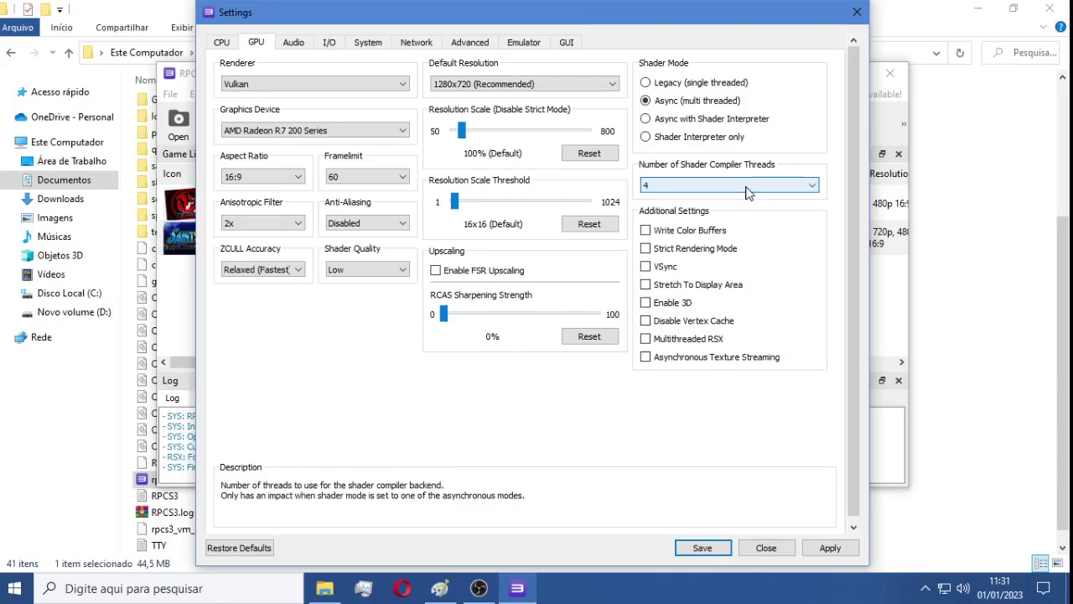
Examine the Audio settings, including the RSXAudio Avport and Audio Device choices
click(293, 43)
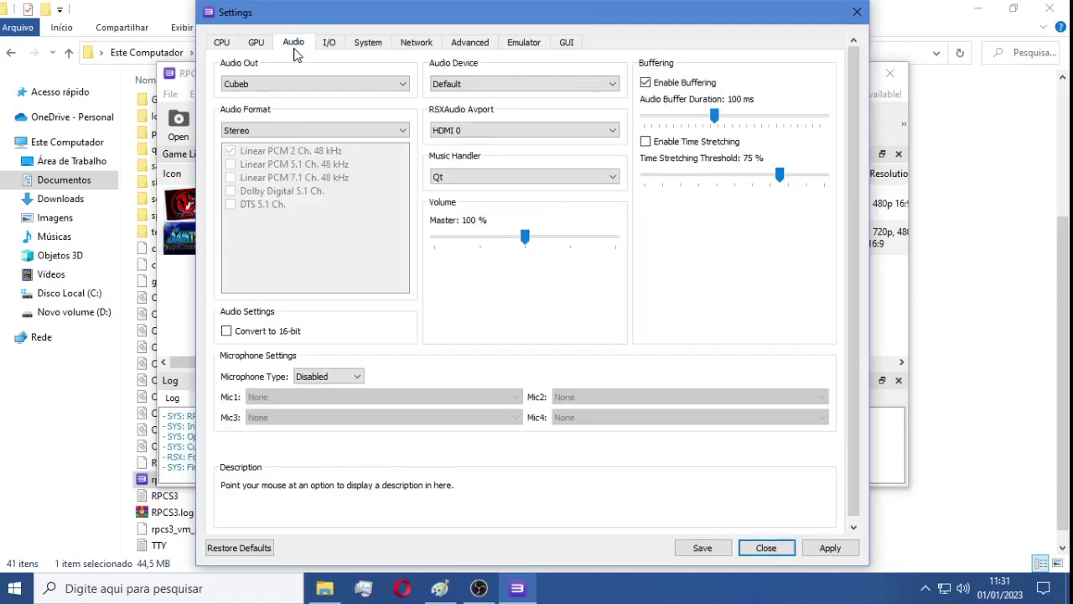
click(522, 135)
click(523, 136)
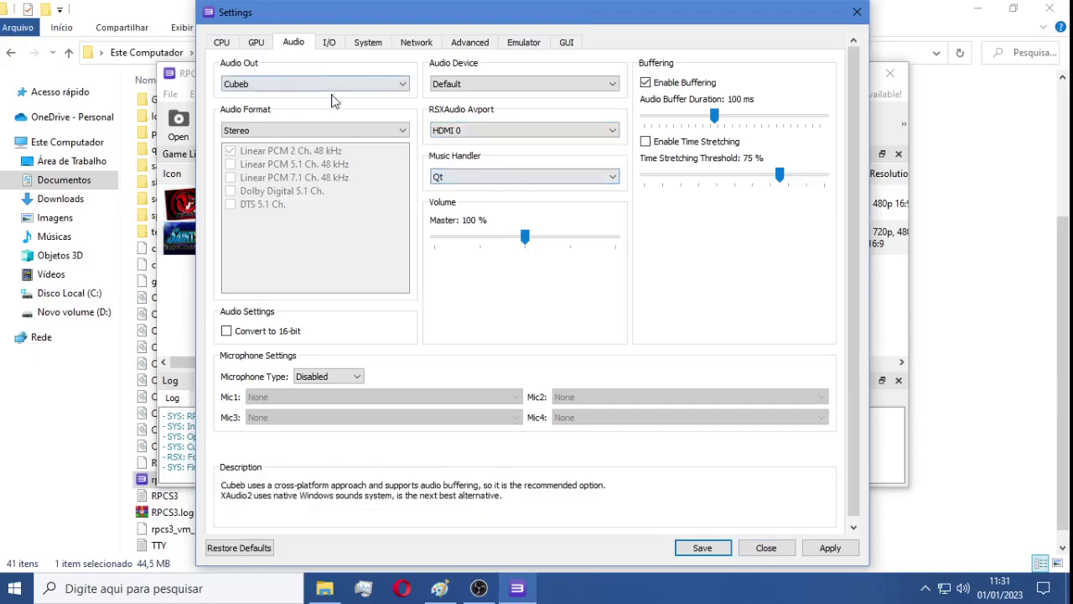
click(500, 84)
click(501, 84)
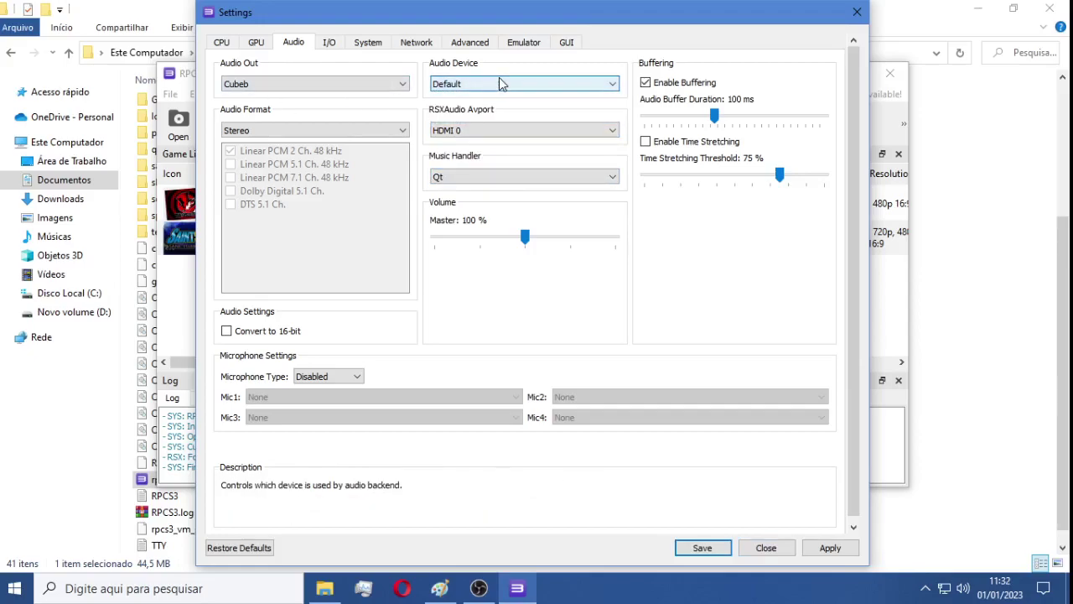
Look over the I/O, System and Network settings
click(330, 46)
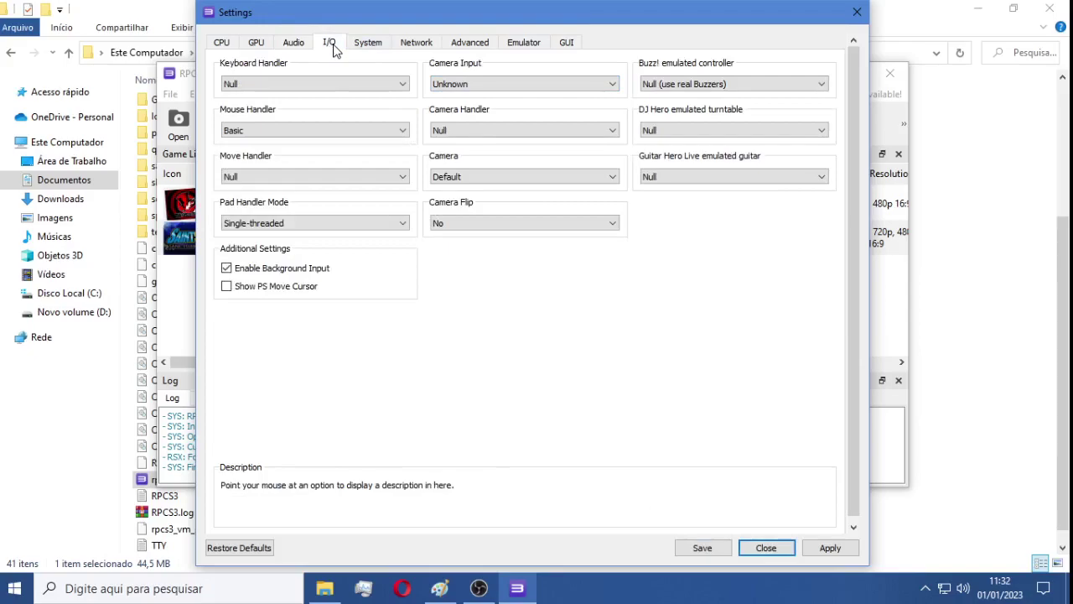
click(377, 47)
click(334, 48)
click(376, 48)
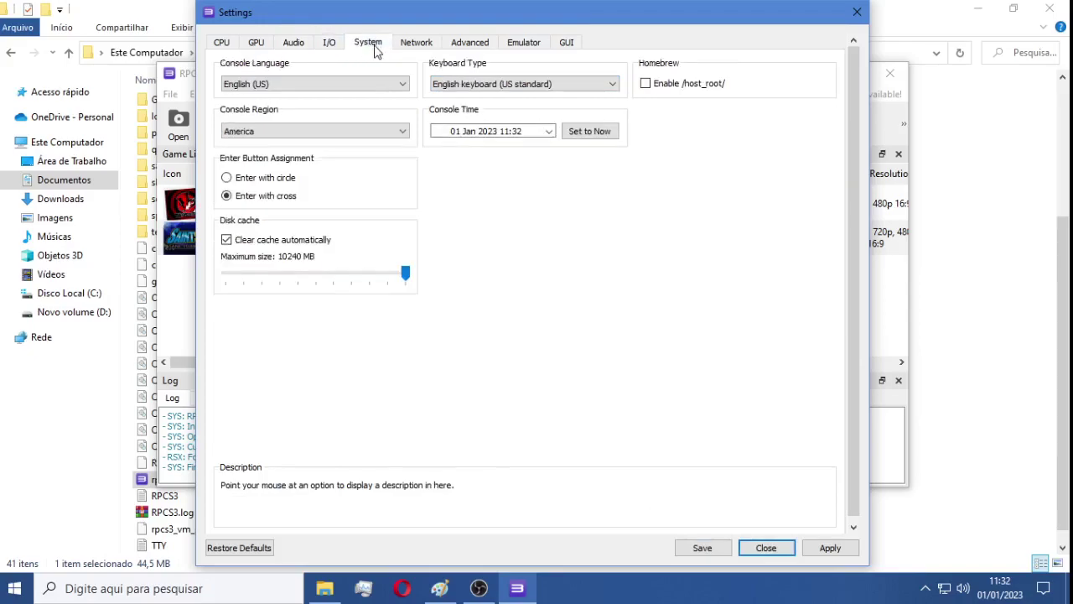
click(419, 47)
Examine the Advanced settings, including the Vulkan Queue Scheduler choices
click(486, 47)
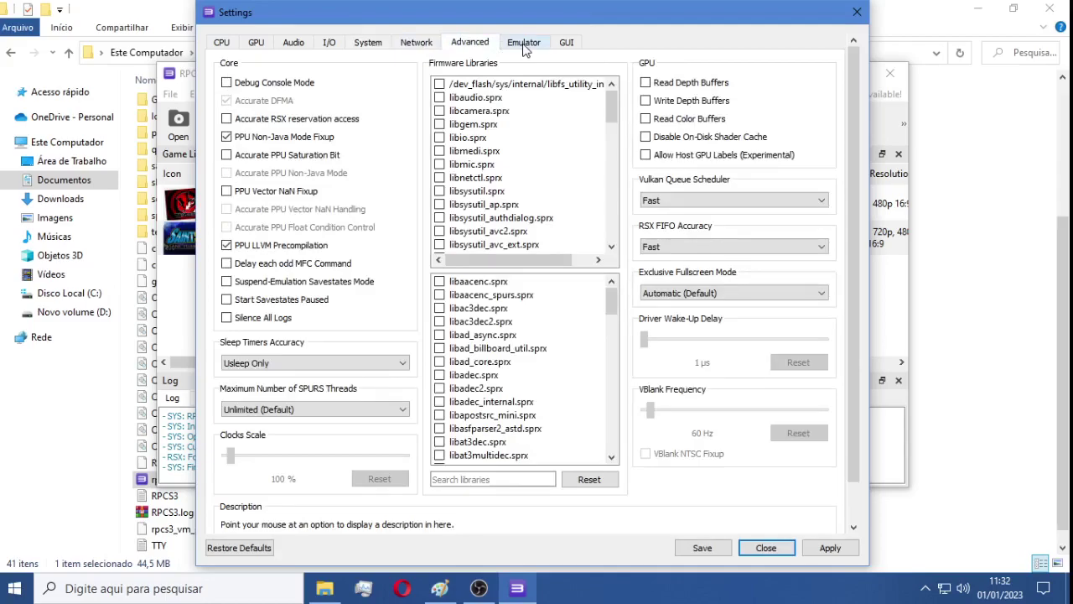
click(764, 200)
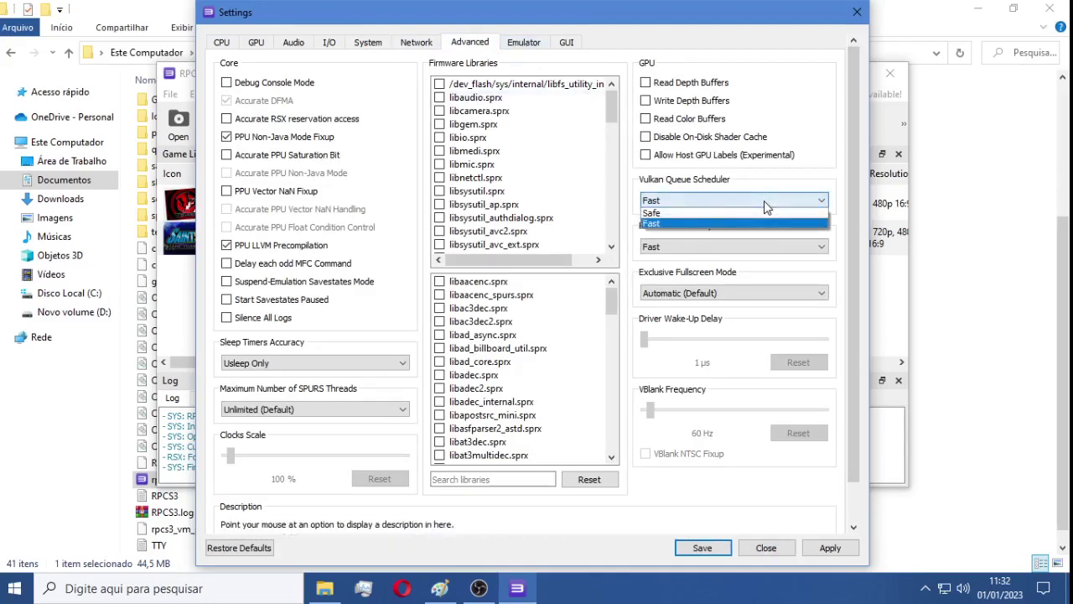
click(764, 201)
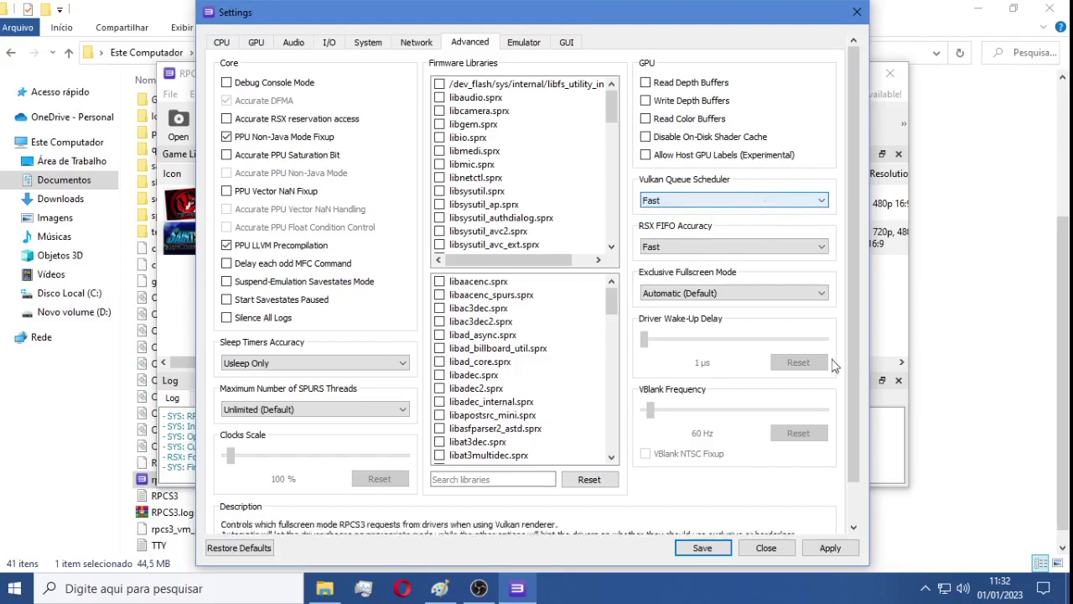
scroll(855, 404, down, 2)
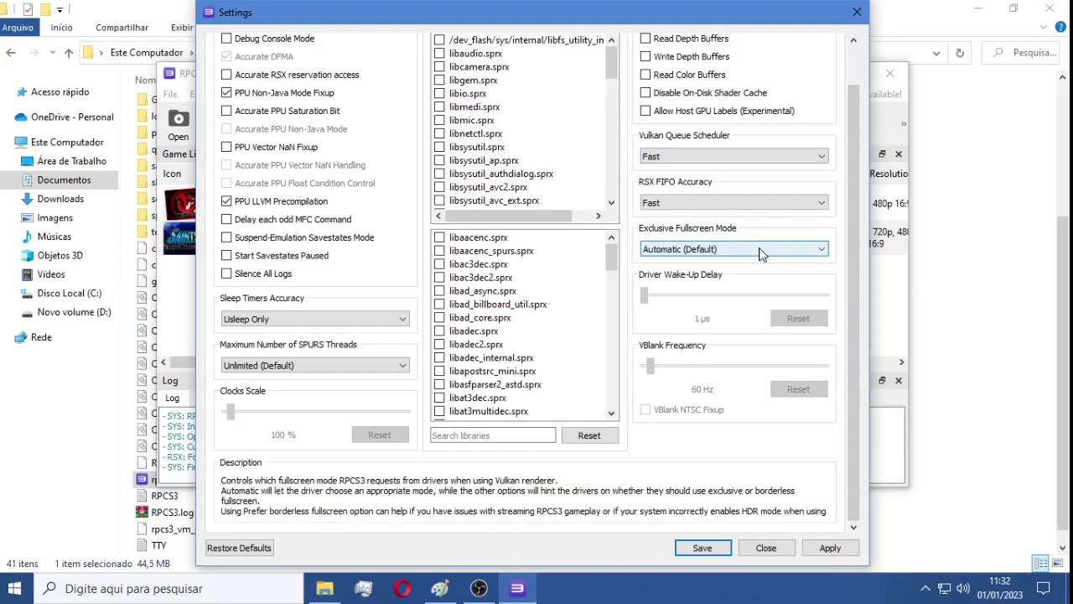
scroll(847, 267, up, 2)
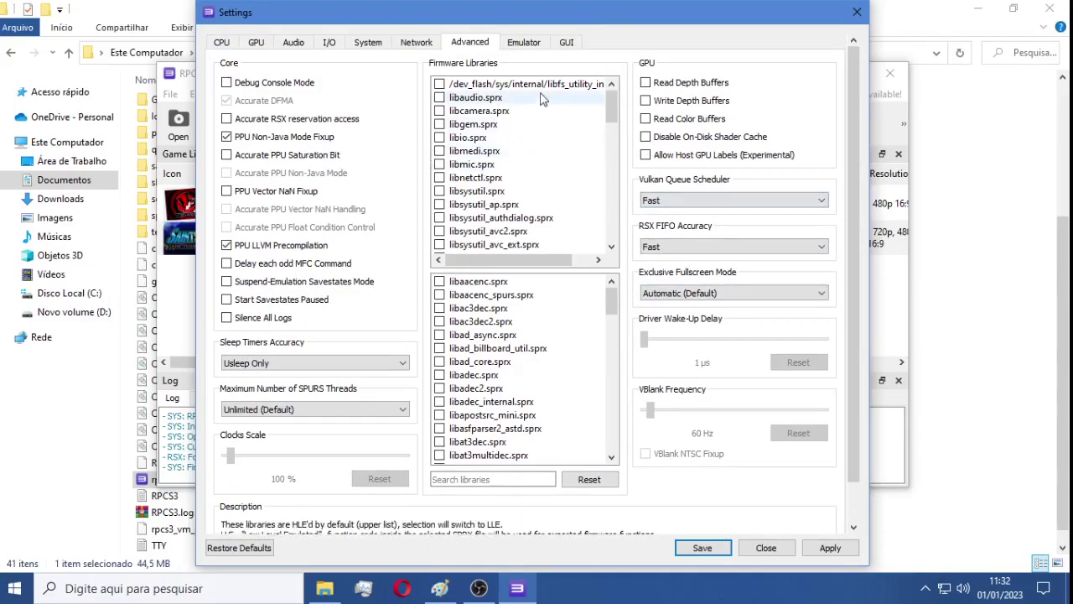
Check the Max LLVM Compile Threads choices in the Emulator settings and disable the performance overlay
click(522, 44)
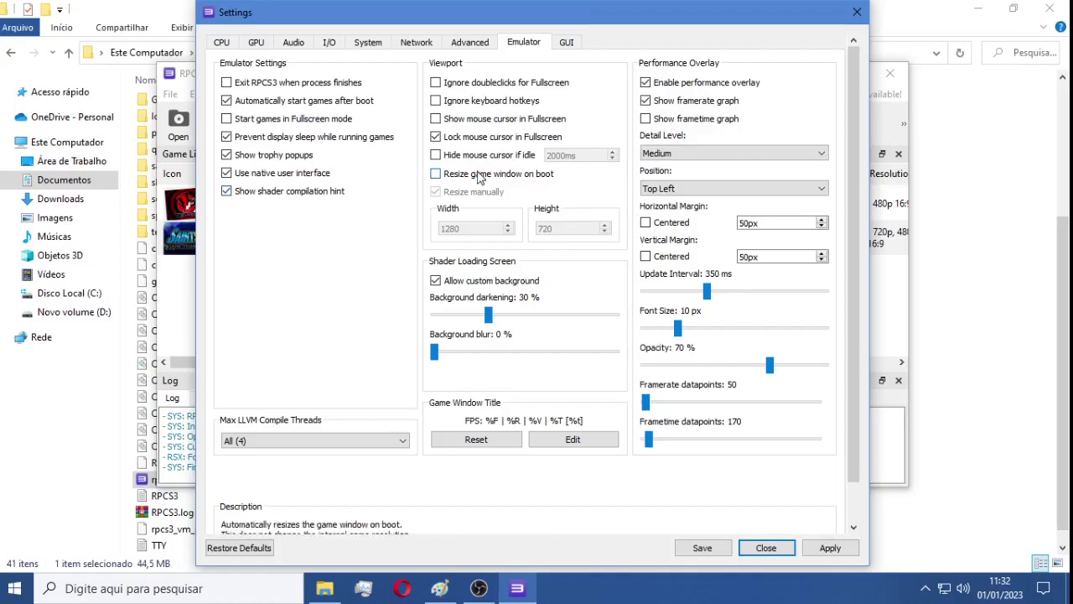
click(302, 441)
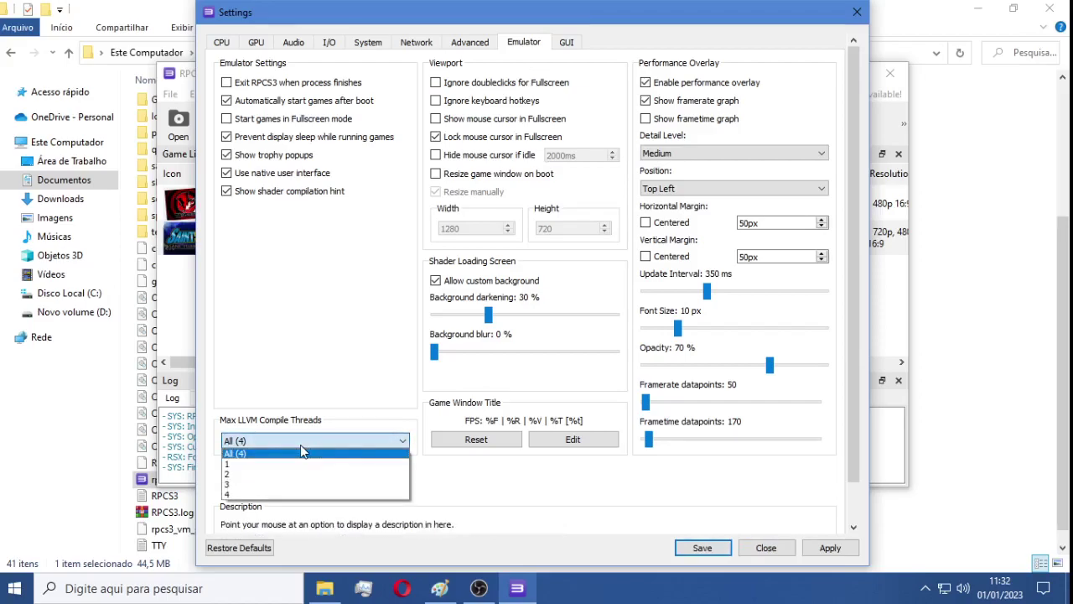
click(301, 447)
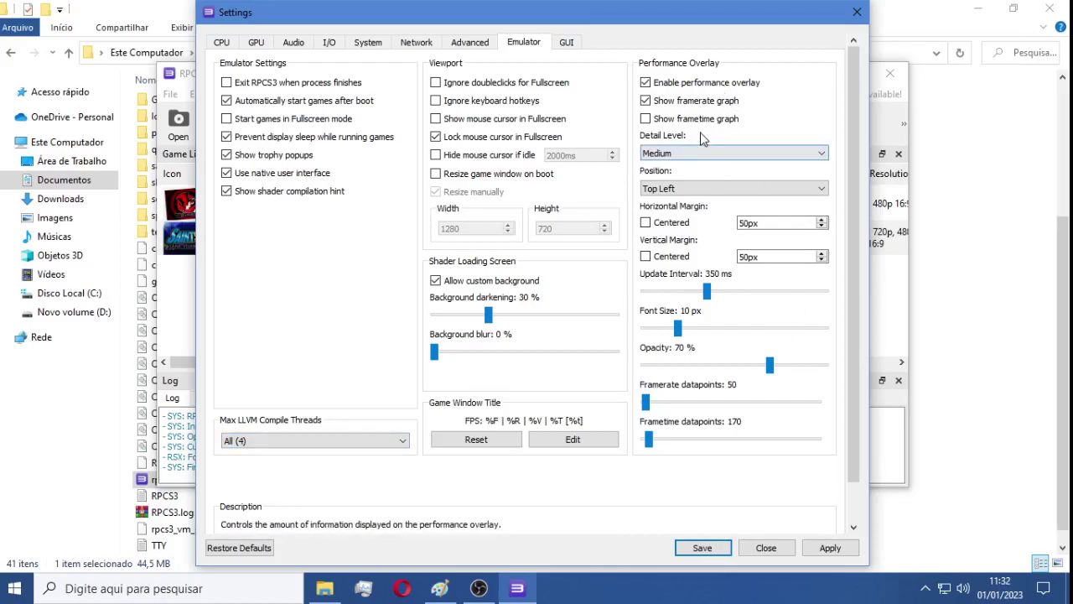
click(701, 82)
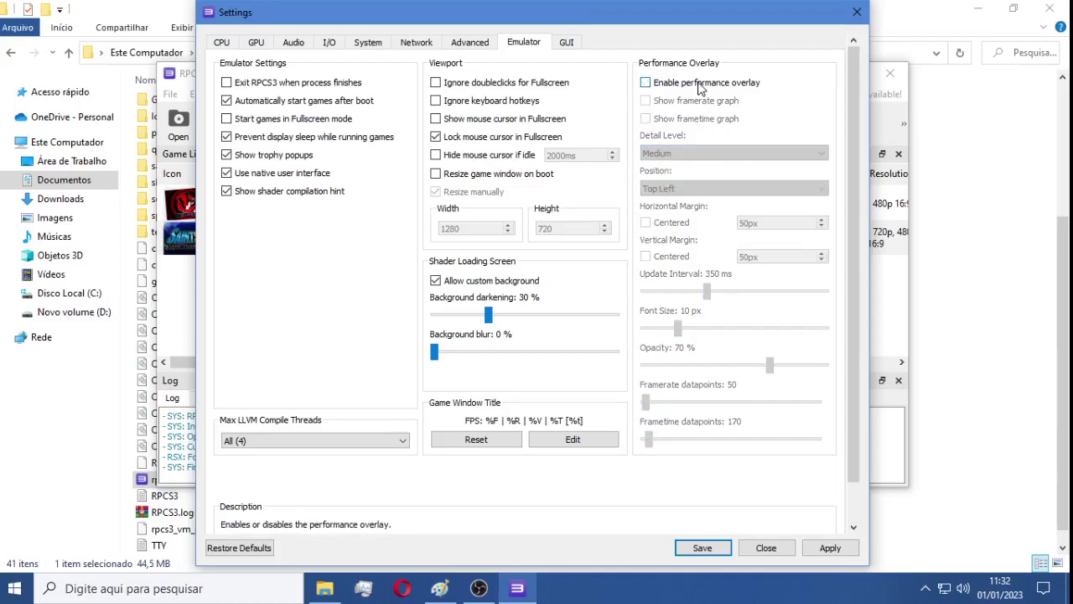
Apply and save the emulator settings, returning to the game list
click(832, 550)
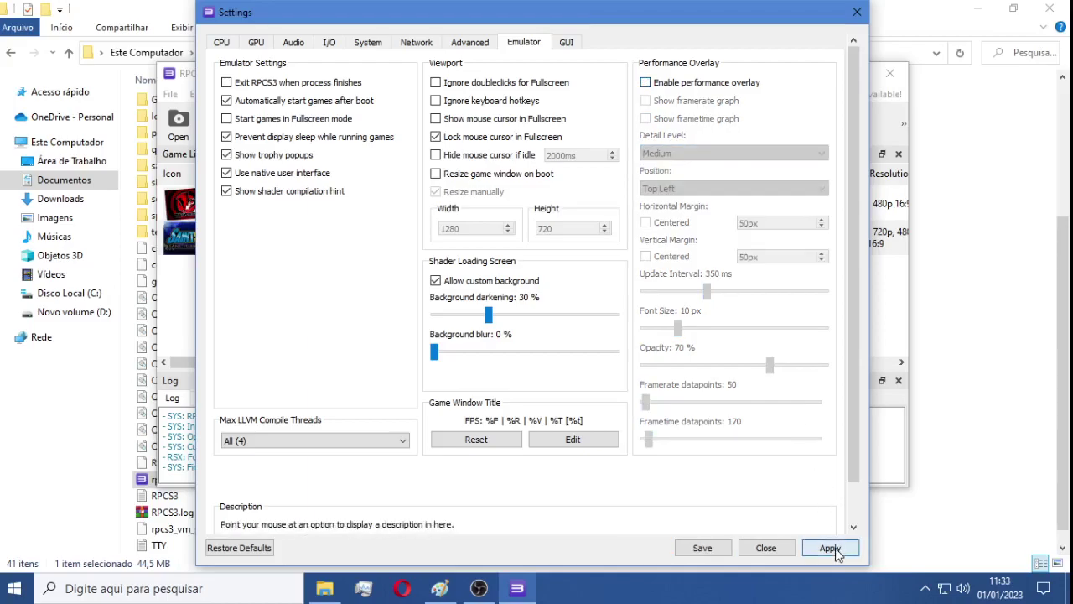
click(699, 551)
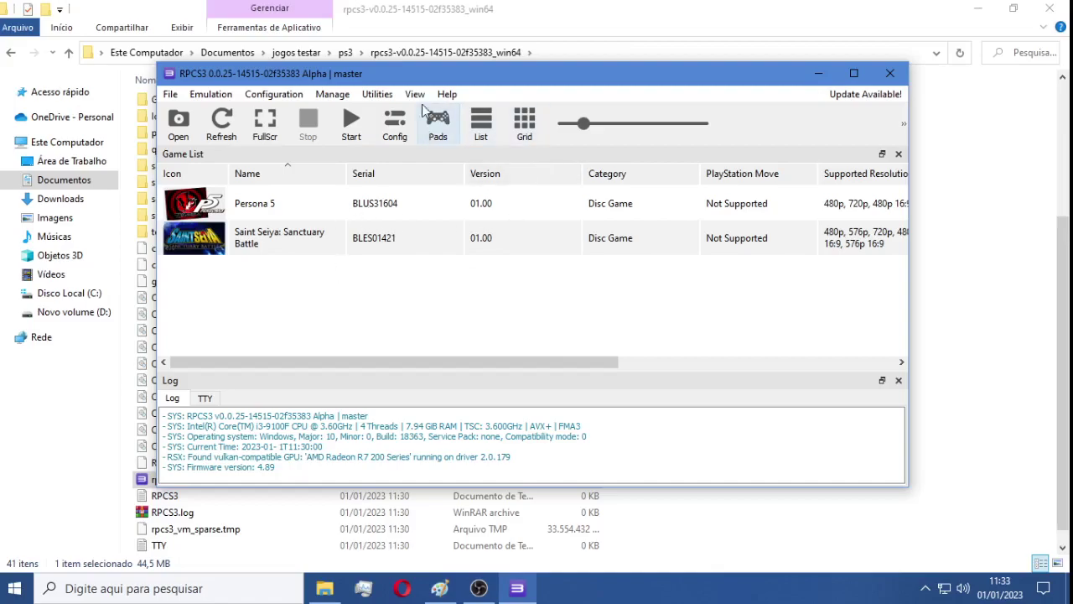
right_click(282, 246)
click(230, 301)
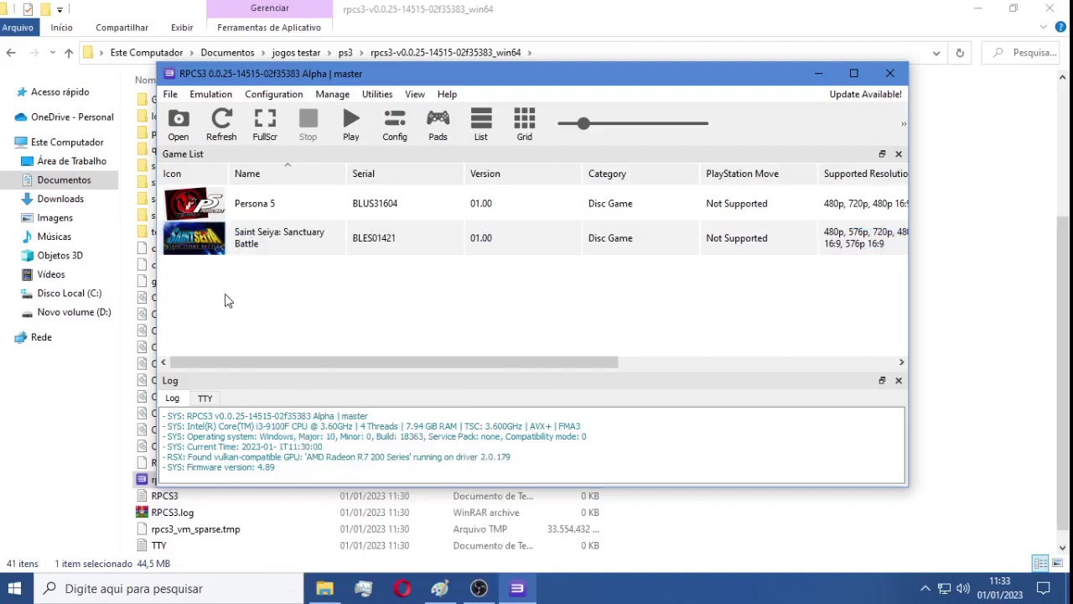
Locate PS3UPDAT.PUP in the ps3 folder in File Explorer, and view RPCS3's Install Firmware file selection without installing anything
click(171, 95)
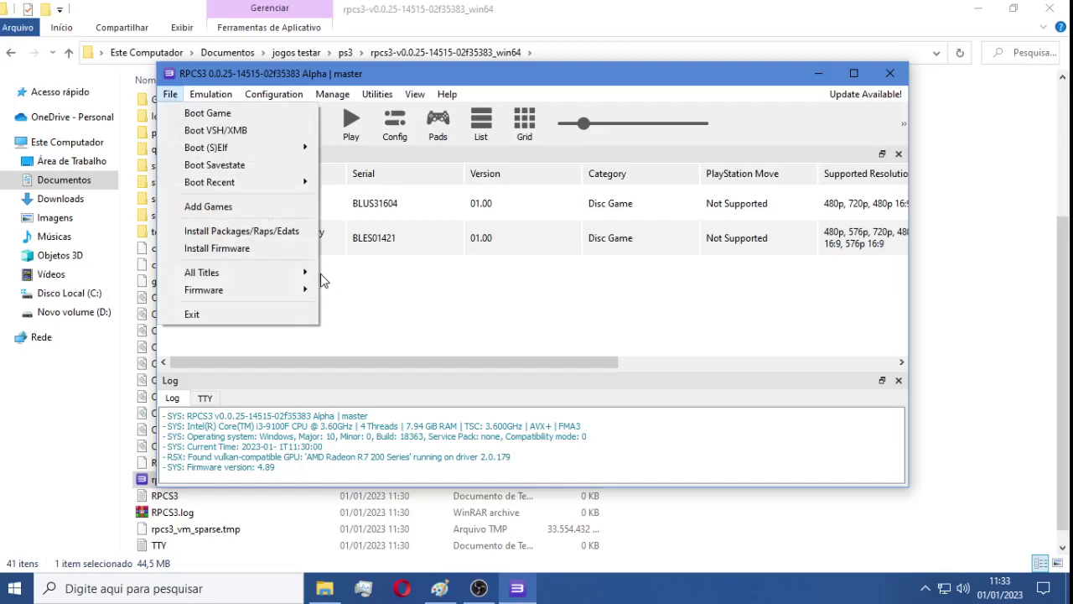
click(325, 588)
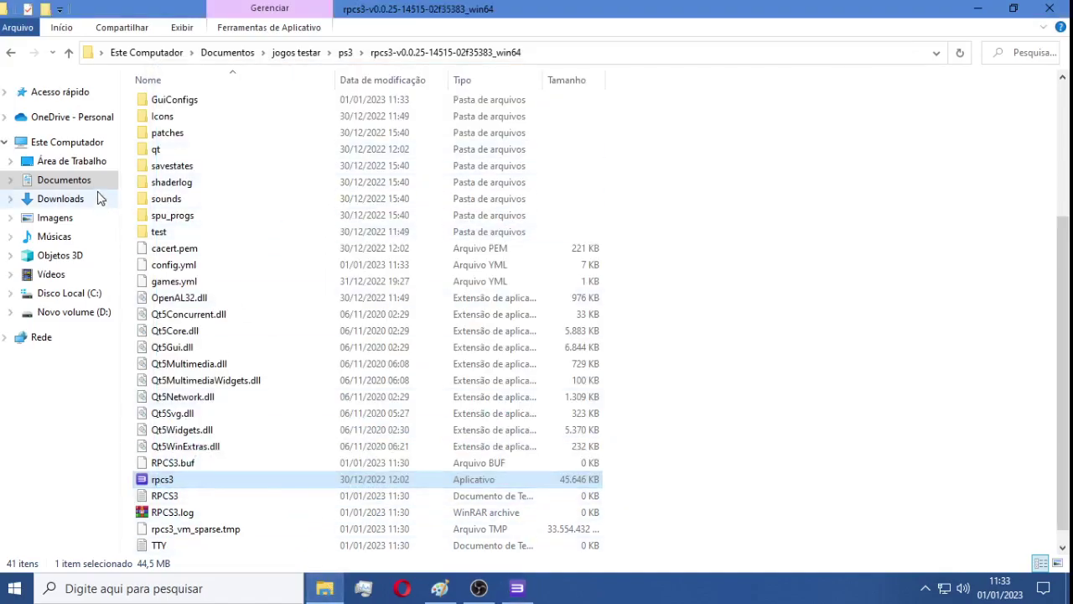
click(344, 52)
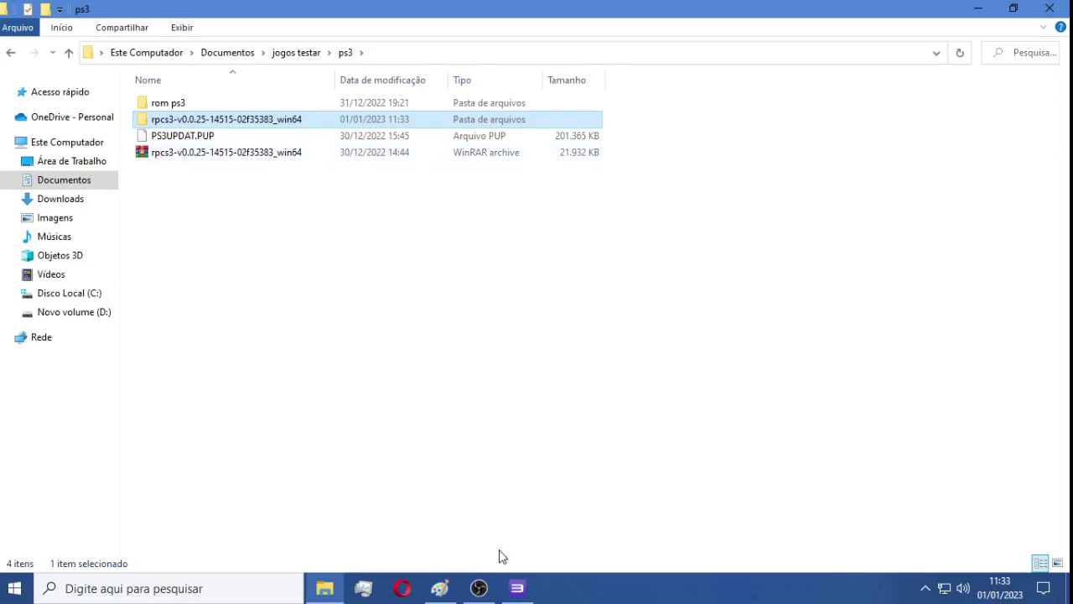
click(517, 588)
click(172, 94)
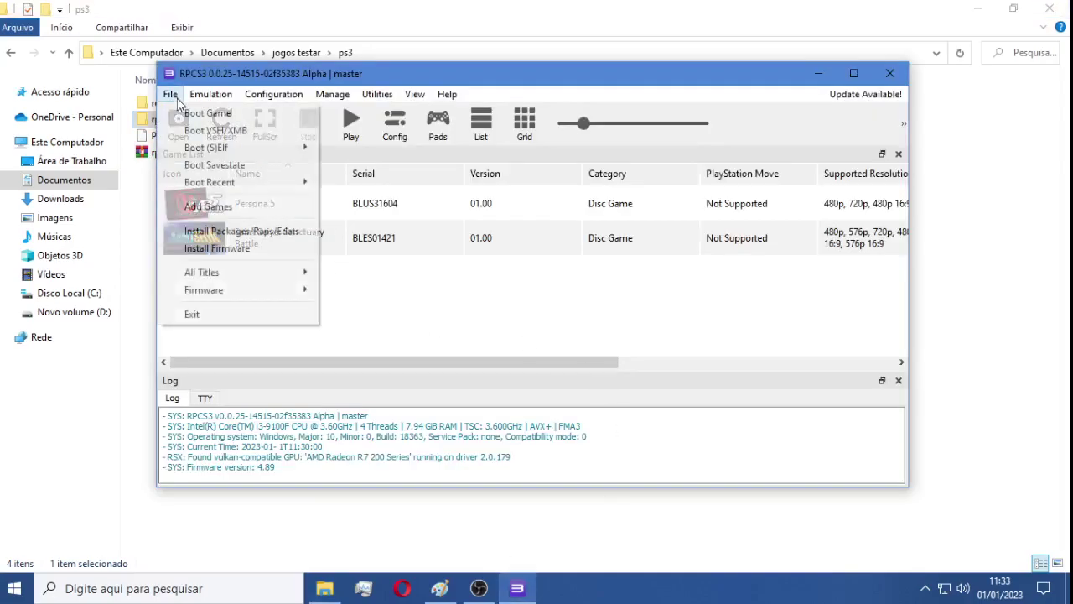
click(225, 249)
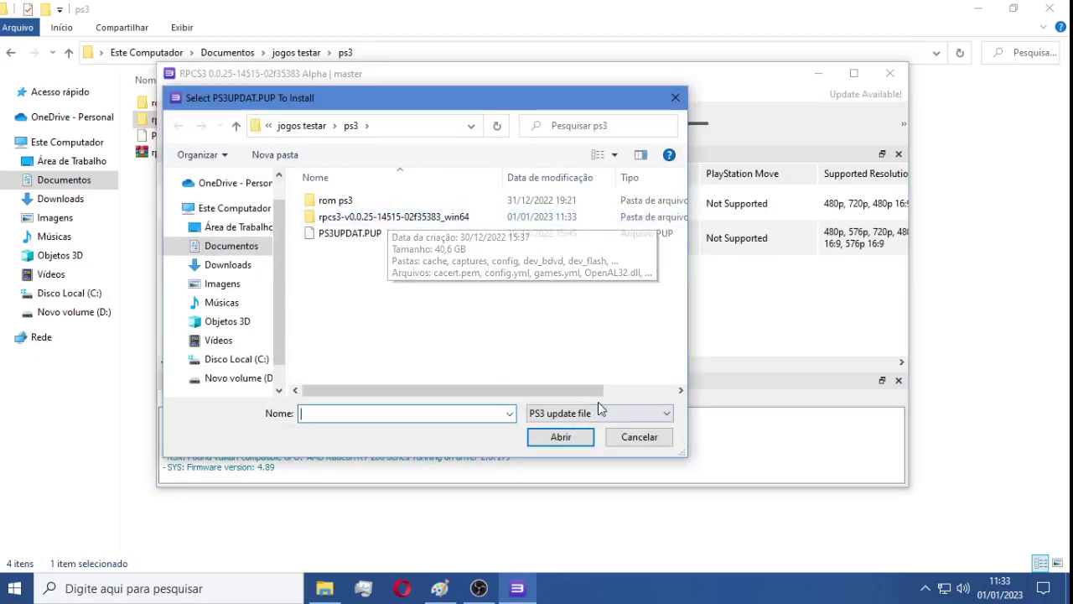
click(639, 437)
In File Explorer, examine the B138SSASB game's PS3_UPDATE and PS3_GAME folders down to EBOOT.BIN in USRDIR, and return to rom ps3
click(143, 253)
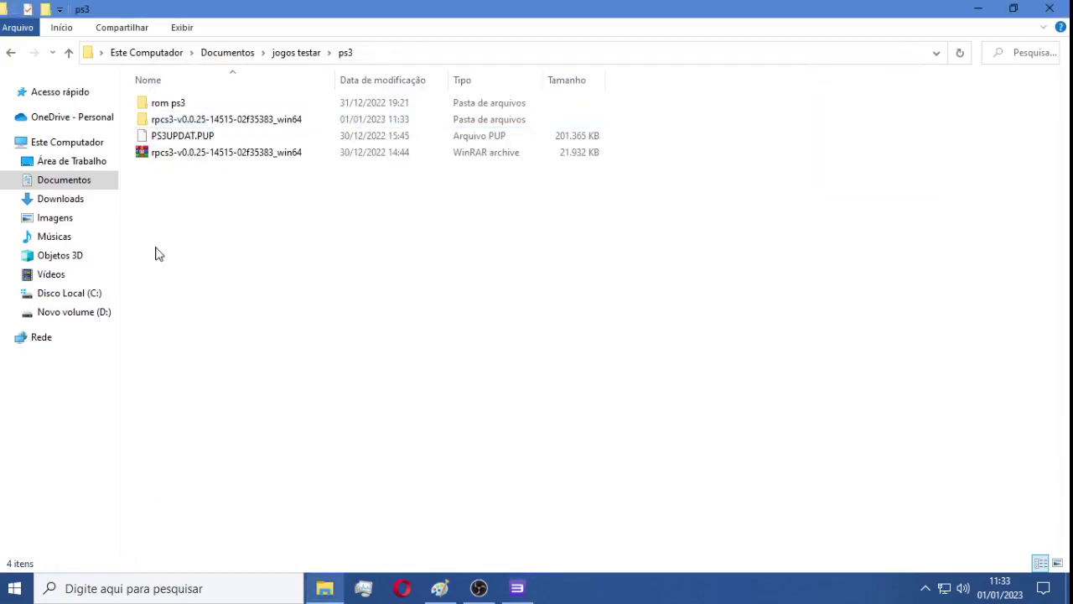
double_click(235, 103)
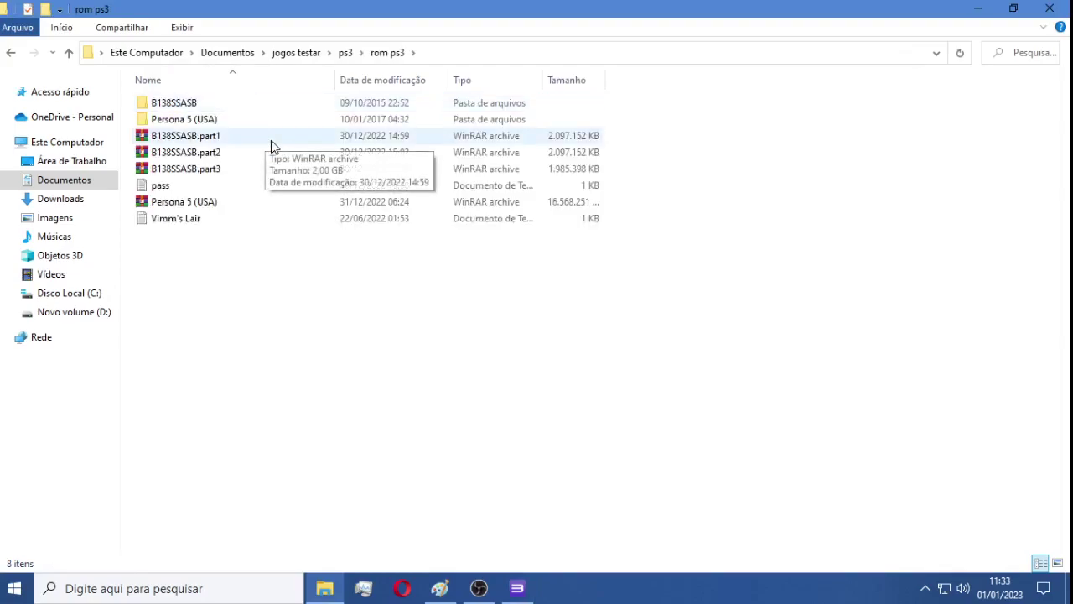
double_click(192, 105)
double_click(192, 105)
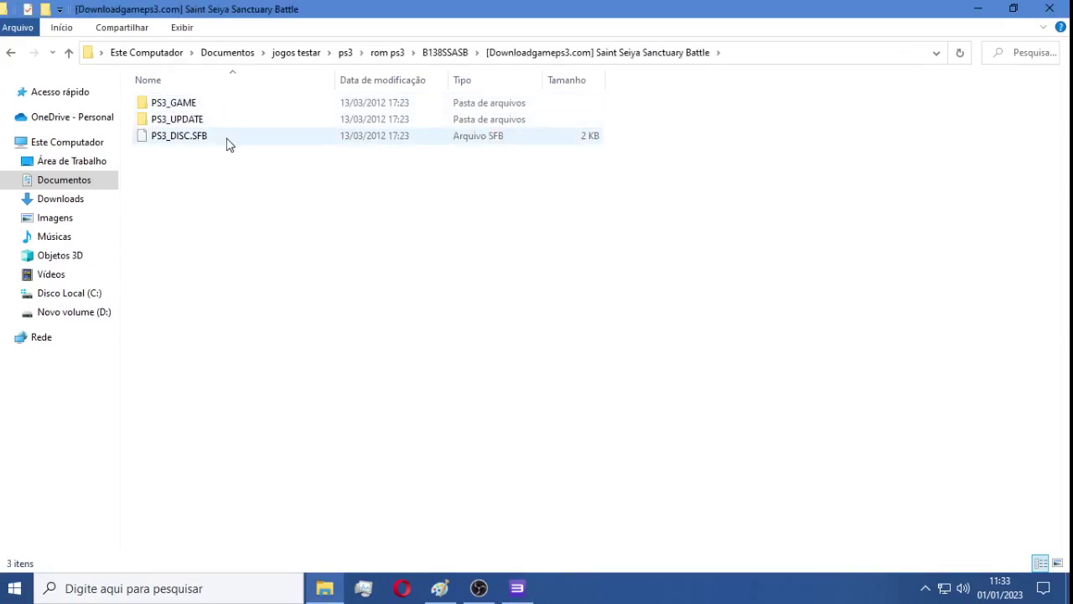
double_click(224, 122)
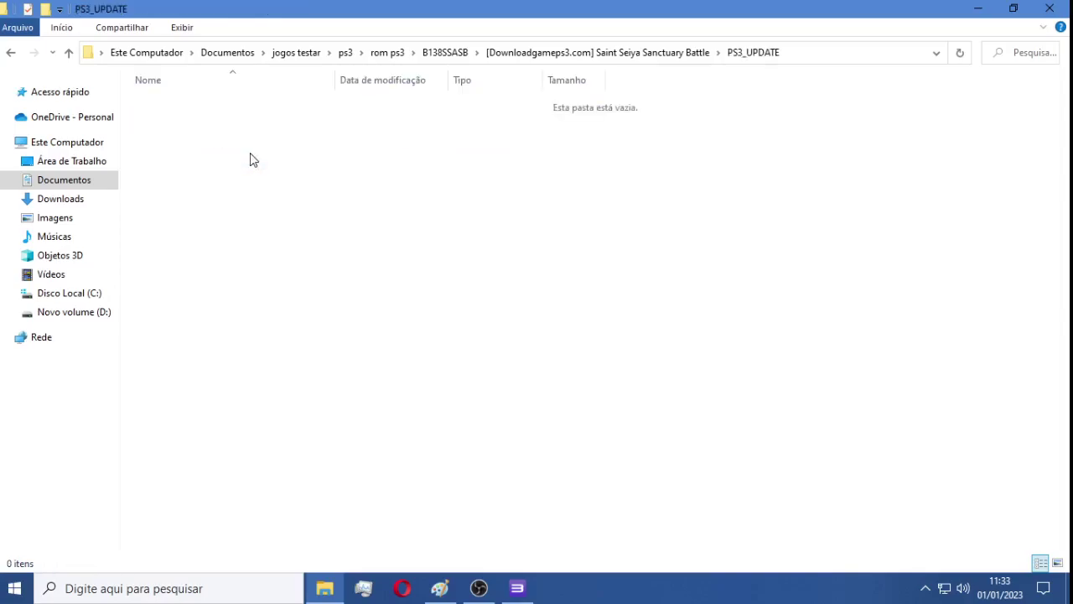
click(10, 55)
double_click(212, 103)
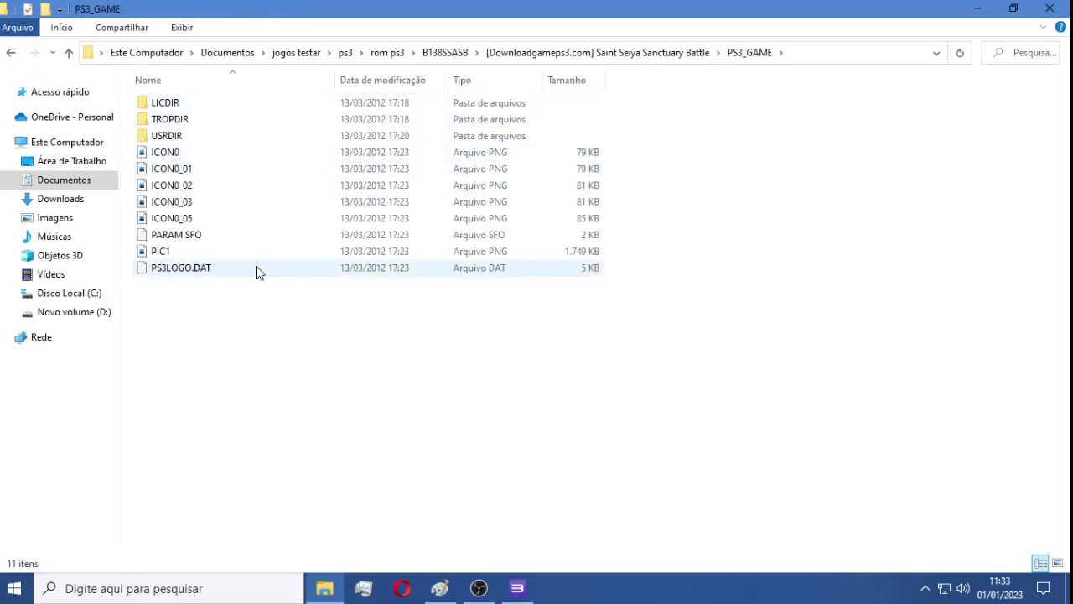
double_click(213, 138)
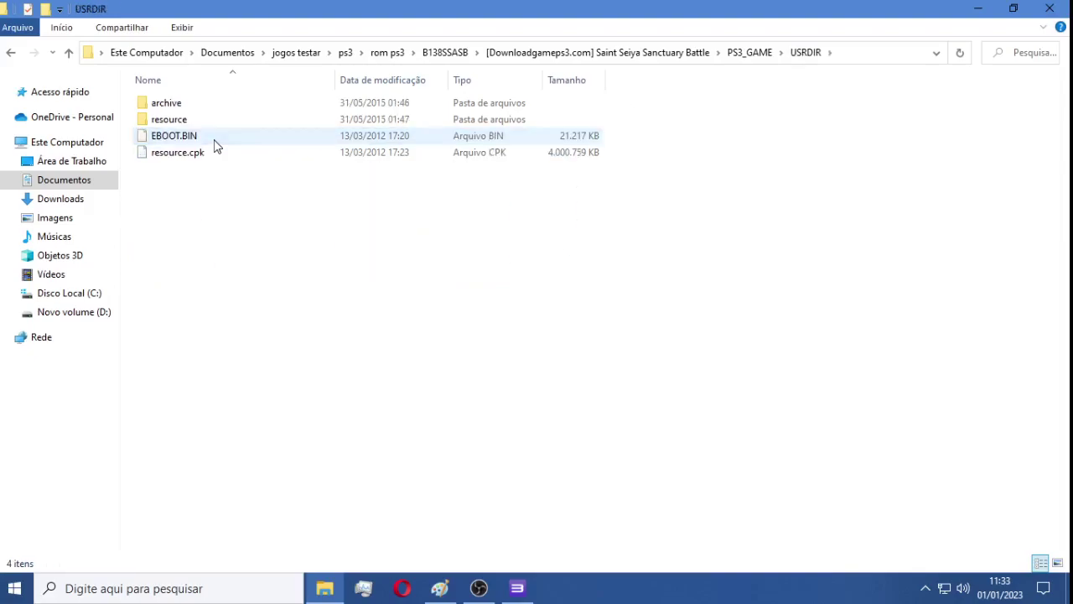
click(12, 53)
click(11, 53)
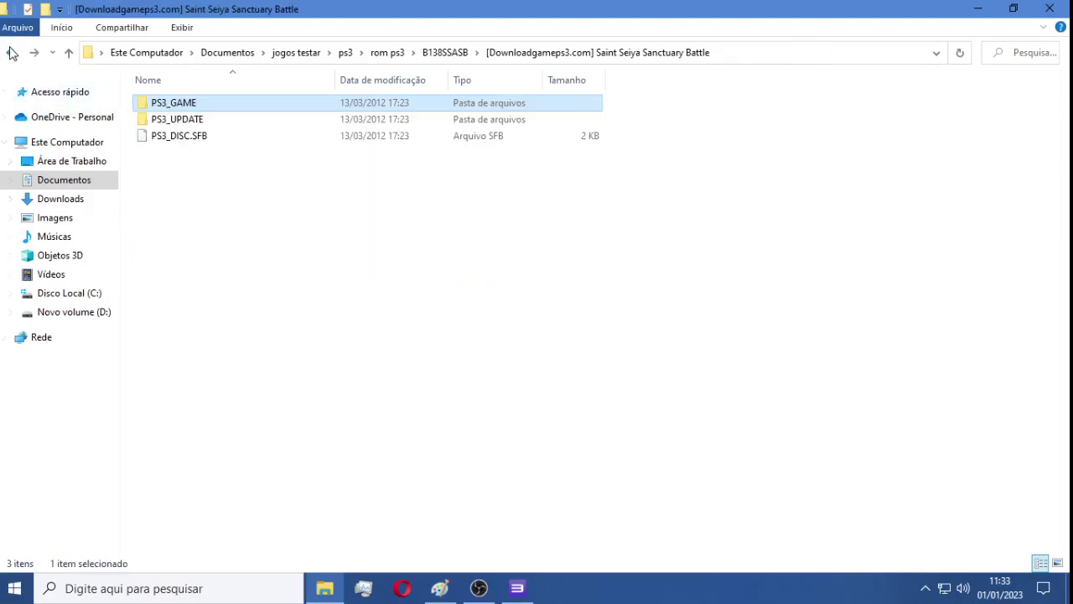
click(12, 53)
click(11, 53)
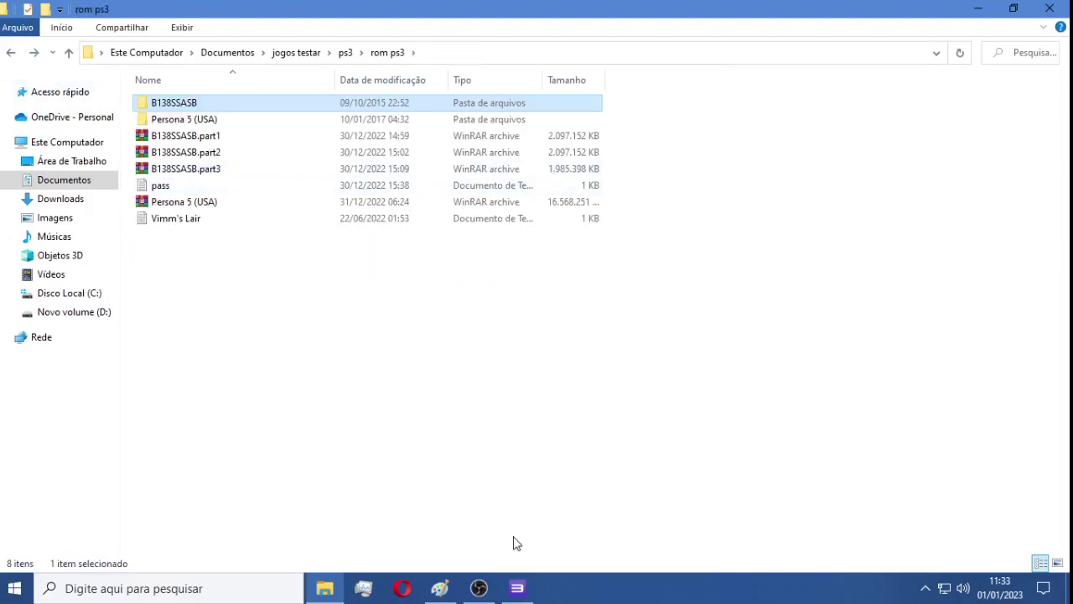
Switch to RPCS3 and view the Boot SELF/ELF file selection for EBOOT.BIN, cancelling without booting the file
click(517, 587)
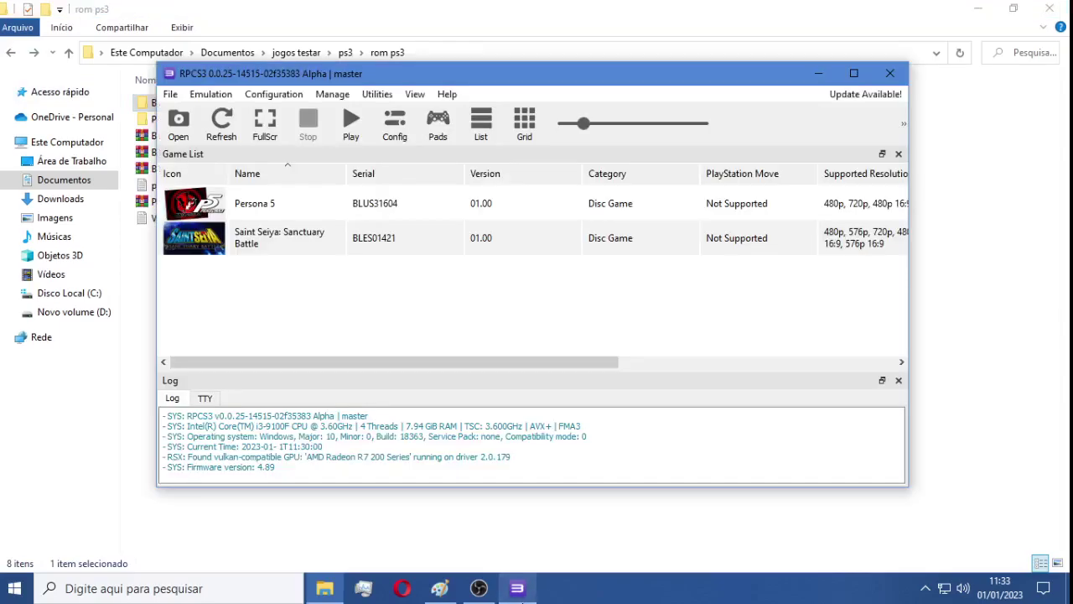
click(172, 95)
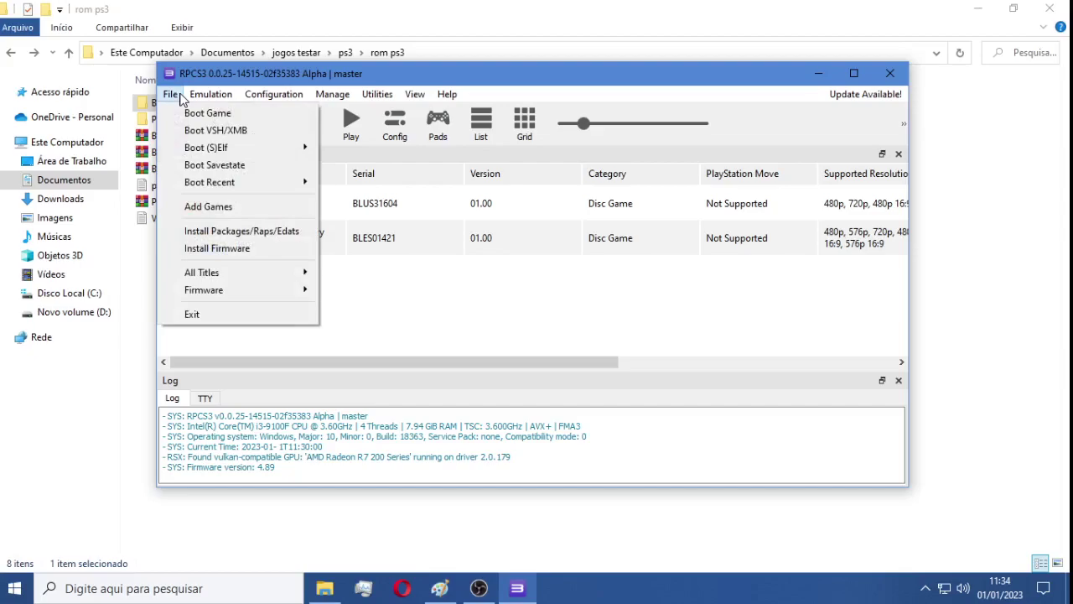
mouse_move(246, 149)
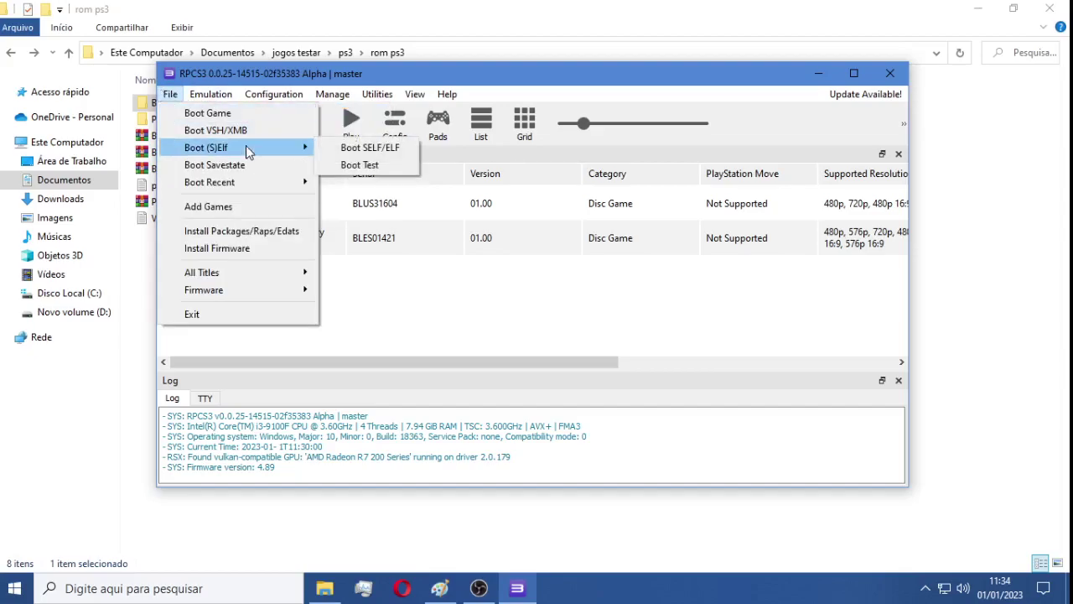
click(376, 151)
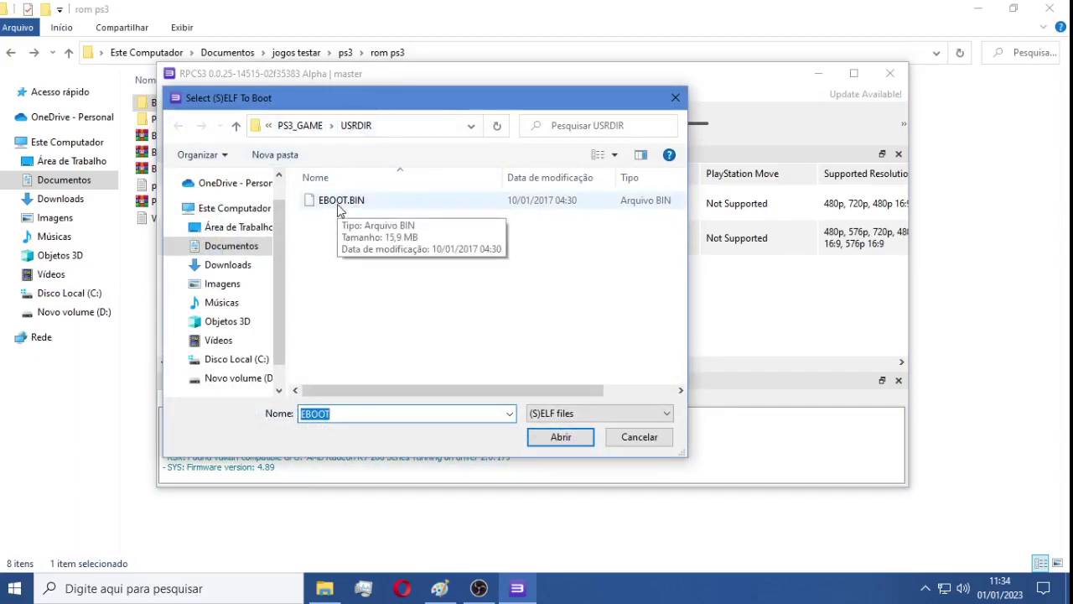
click(647, 441)
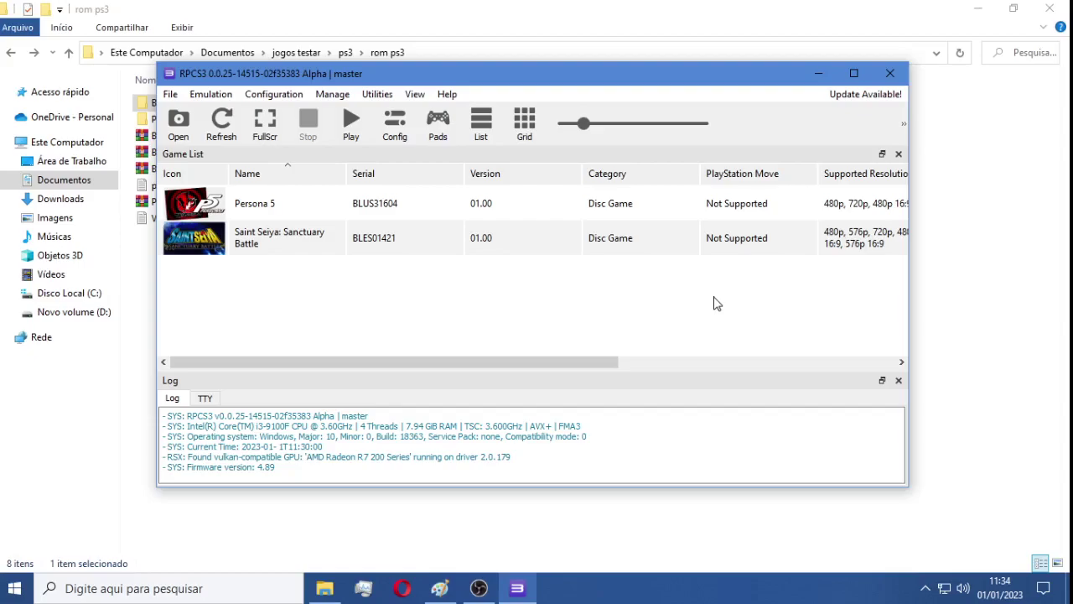
Boot Saint Seiya: Sanctuary Battle from the game list, advance past the title screen to the main menu and confirm Story Mode
click(536, 242)
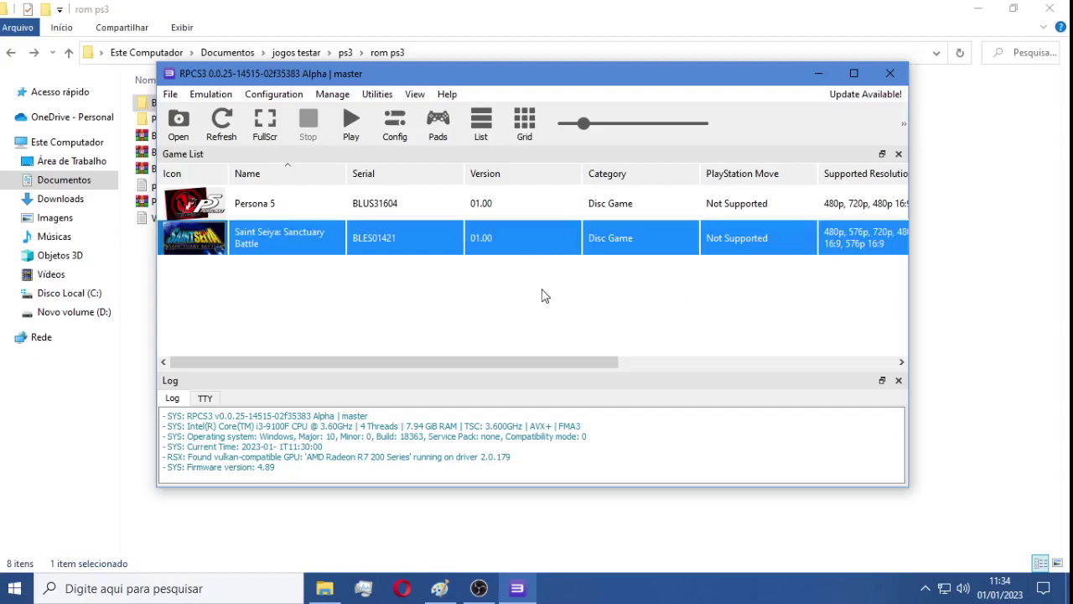
double_click(535, 245)
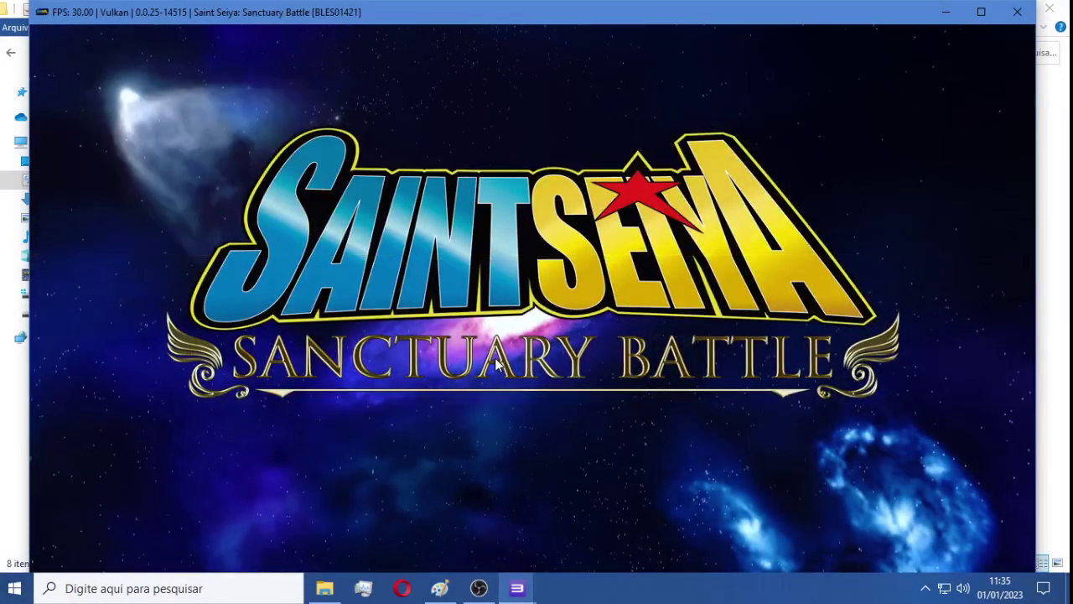
key(Return)
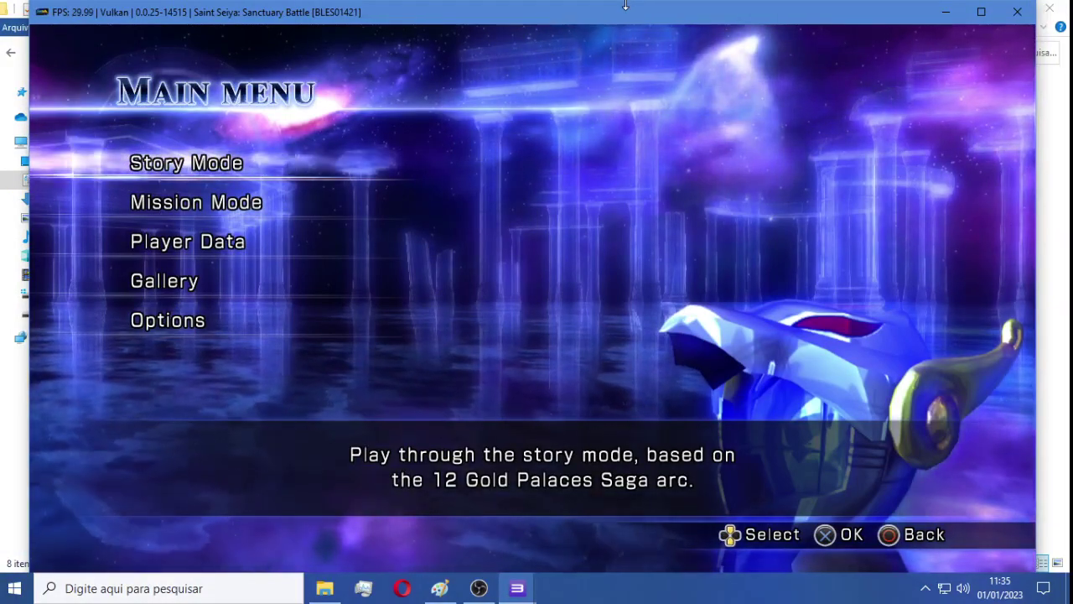
key(Return)
key(Return)
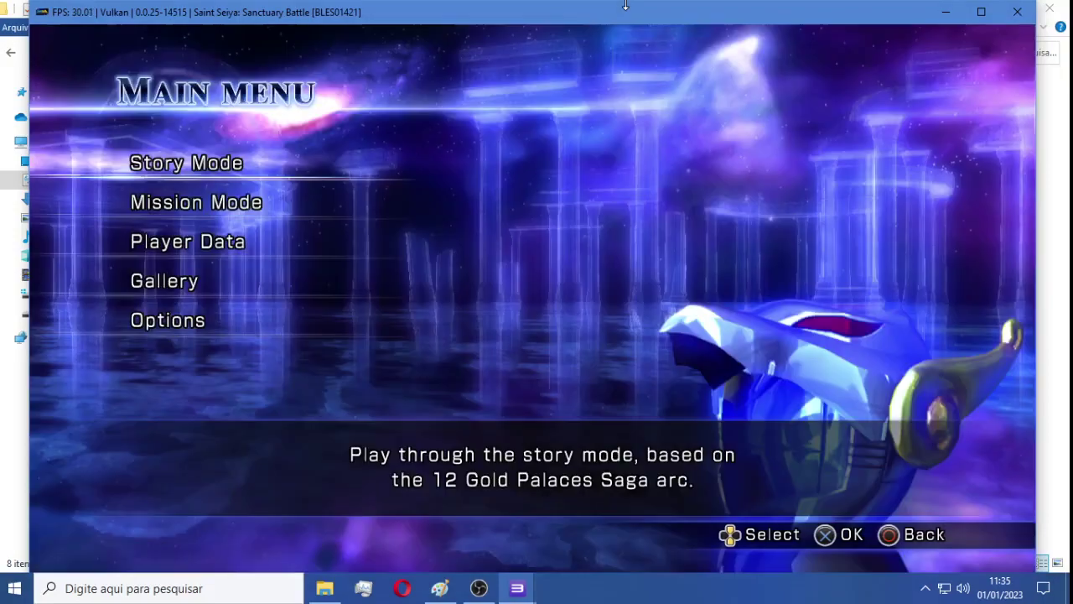